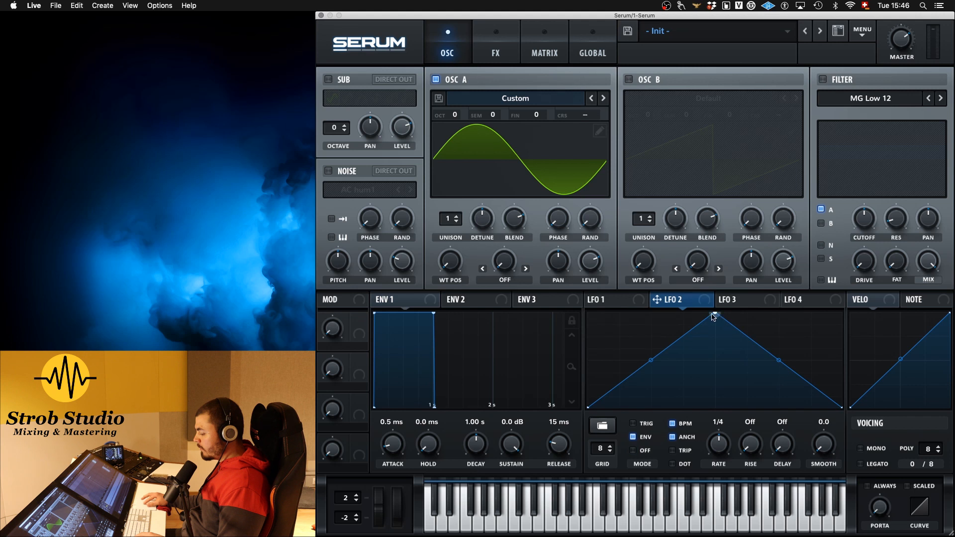
# Reshape LFO 2 into a falling curve with one midpoint and assign it to the OSC A level
pyautogui.doubleClick(726, 374)
pyautogui.moveTo(727, 374); pyautogui.dragTo(696, 405)
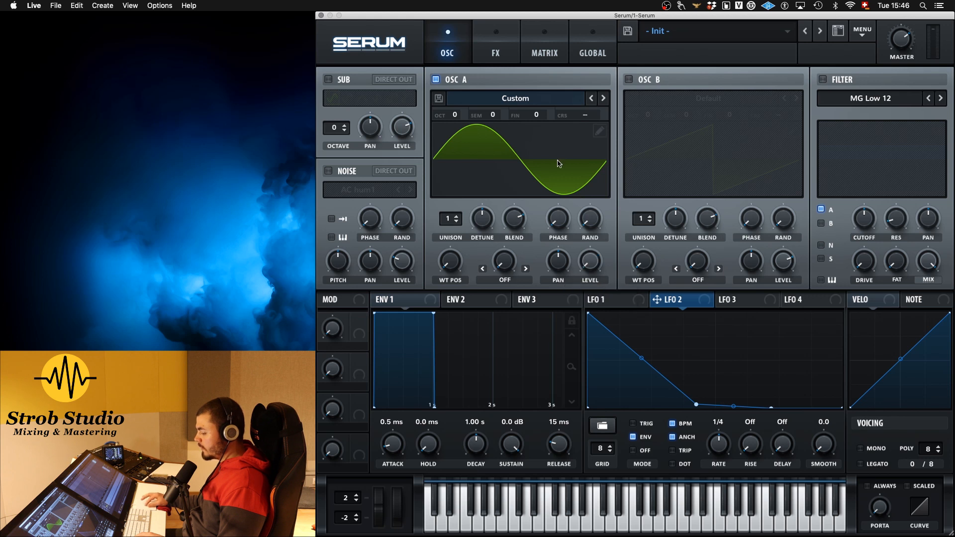
pyautogui.moveTo(657, 299); pyautogui.dragTo(590, 260)
pyautogui.moveTo(696, 405); pyautogui.dragTo(718, 377)
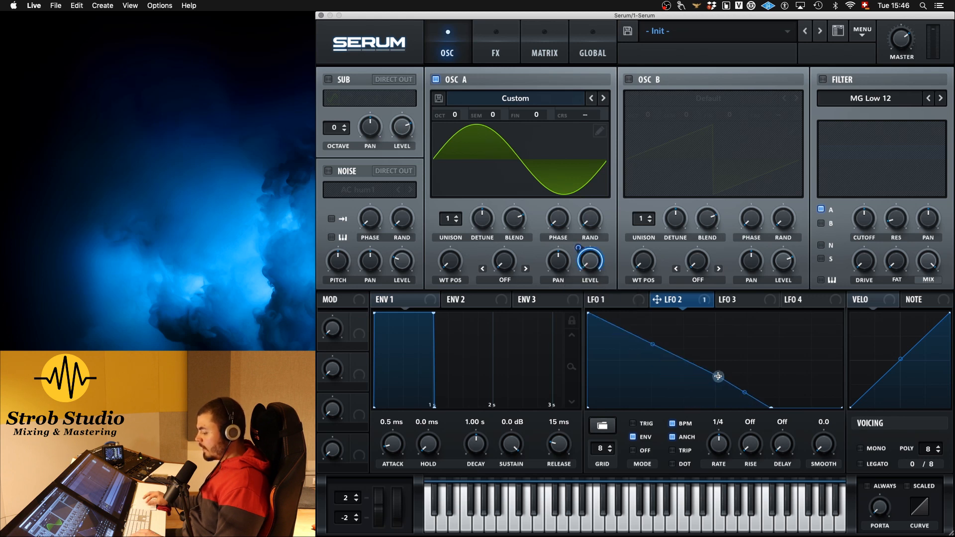
# Reshape LFO 1 into a steep initial drop with three intermediate points, flattening to zero before the middle of the cycle
pyautogui.click(626, 301)
pyautogui.doubleClick(683, 349)
pyautogui.doubleClick(721, 367)
pyautogui.moveTo(629, 326); pyautogui.dragTo(586, 327)
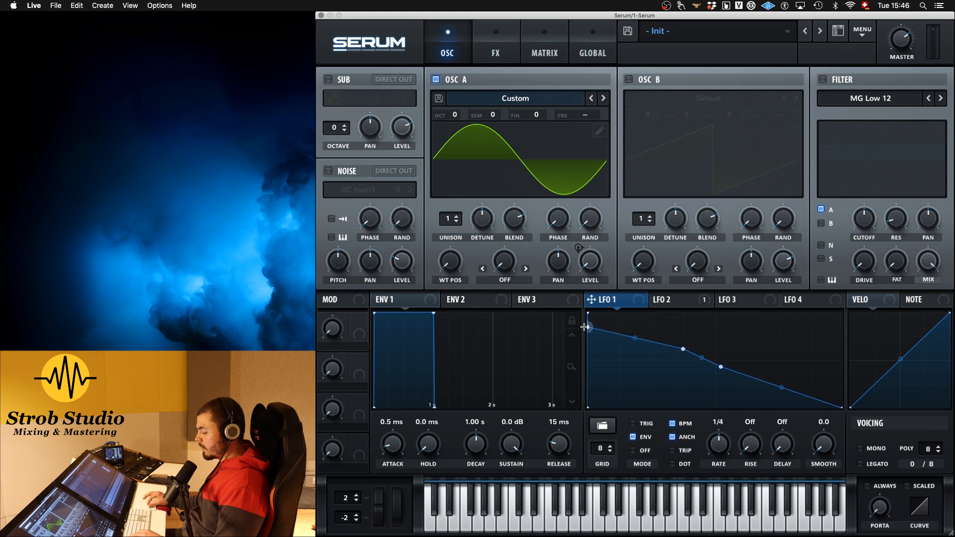
pyautogui.moveTo(683, 349); pyautogui.dragTo(600, 367)
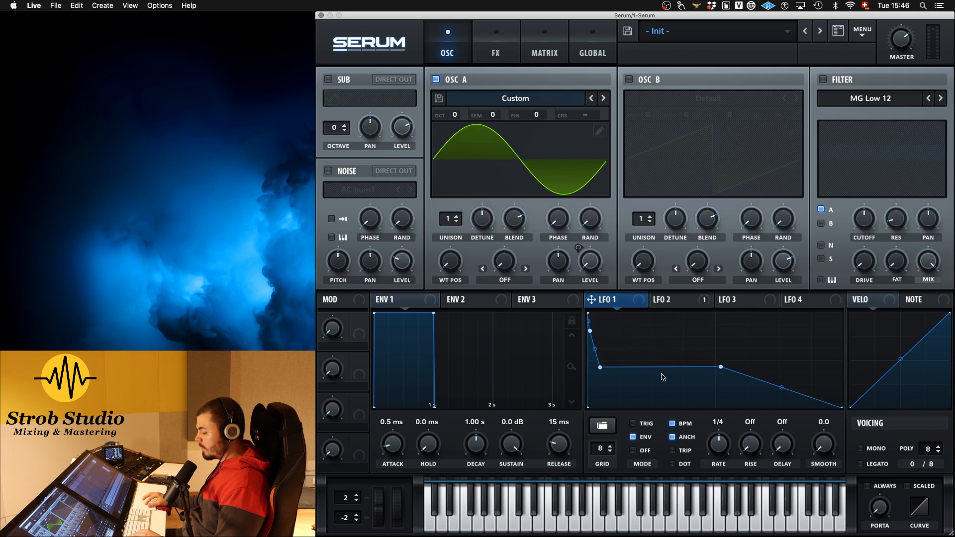
pyautogui.moveTo(720, 366); pyautogui.dragTo(686, 415)
pyautogui.doubleClick(667, 396)
pyautogui.moveTo(624, 389); pyautogui.dragTo(596, 375)
pyautogui.moveTo(588, 333); pyautogui.dragTo(589, 333)
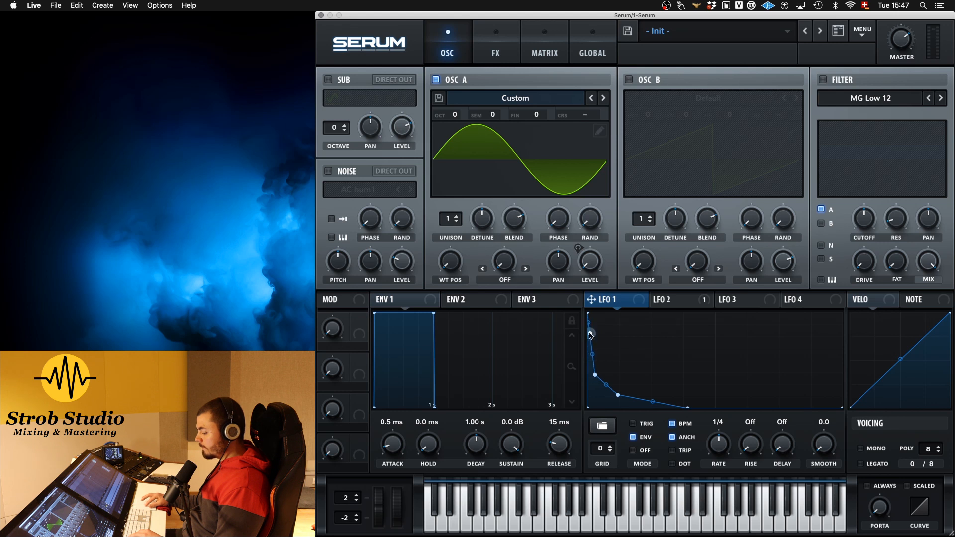
pyautogui.moveTo(617, 395); pyautogui.dragTo(618, 392)
pyautogui.moveTo(687, 407); pyautogui.dragTo(683, 408)
# Route LFO 1 to Mast.Tun in the modulation matrix with a moderate positive amount, and set OSC A's octave to -2
pyautogui.click(542, 53)
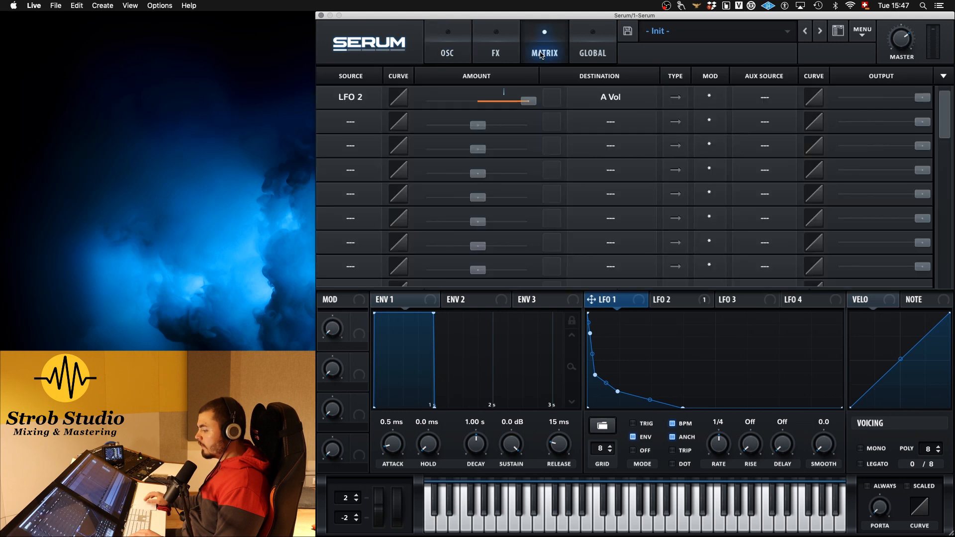
pyautogui.click(356, 124)
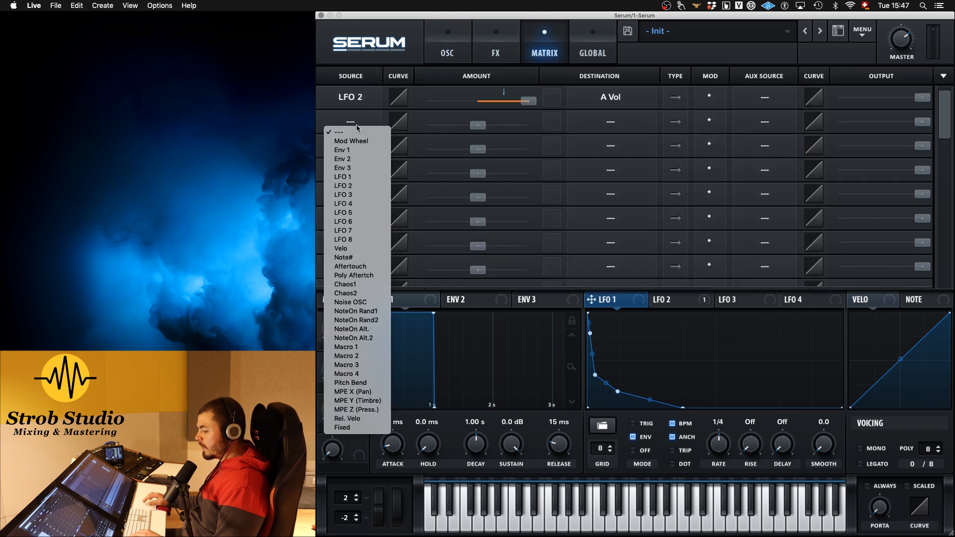
pyautogui.click(357, 173)
pyautogui.click(594, 120)
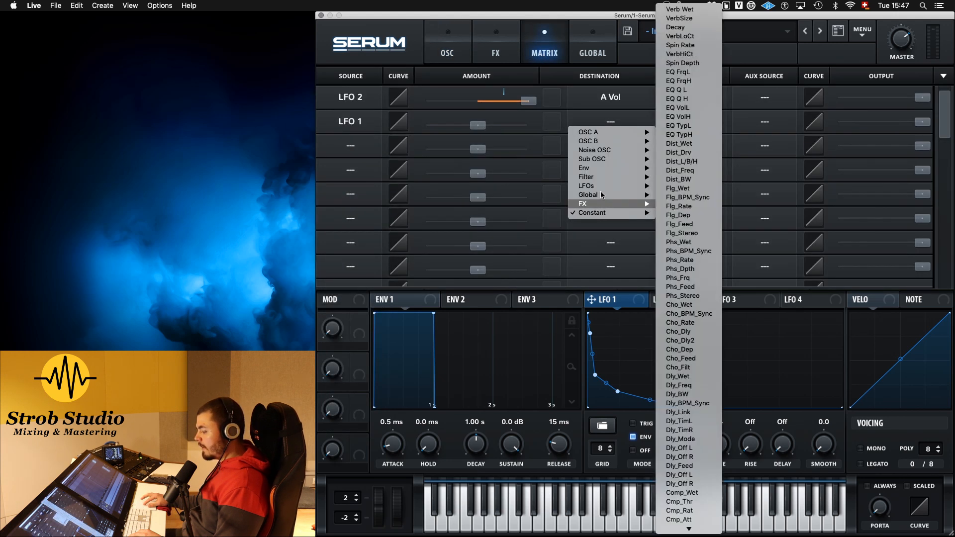
pyautogui.moveTo(616, 195)
pyautogui.click(677, 198)
pyautogui.moveTo(501, 130); pyautogui.dragTo(515, 128)
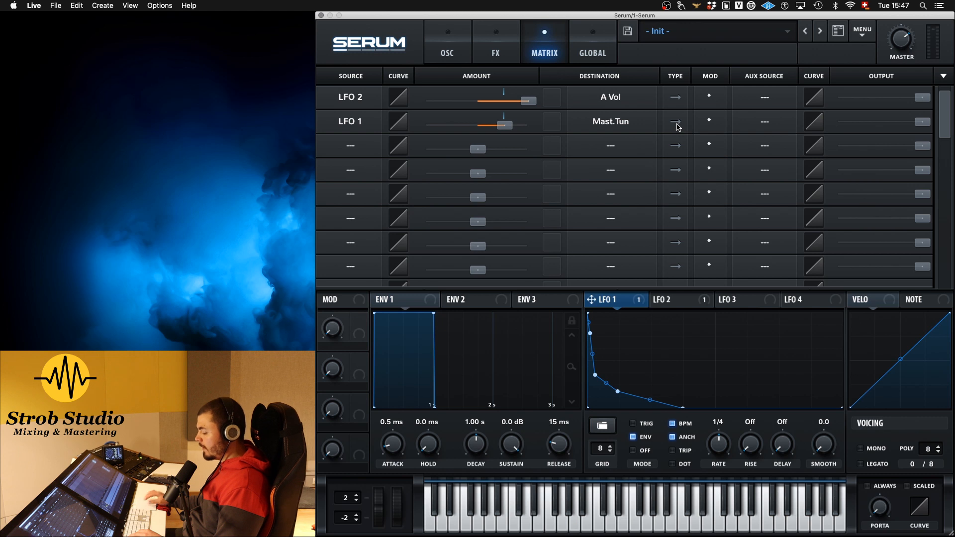
pyautogui.click(448, 55)
pyautogui.moveTo(456, 113); pyautogui.dragTo(453, 159)
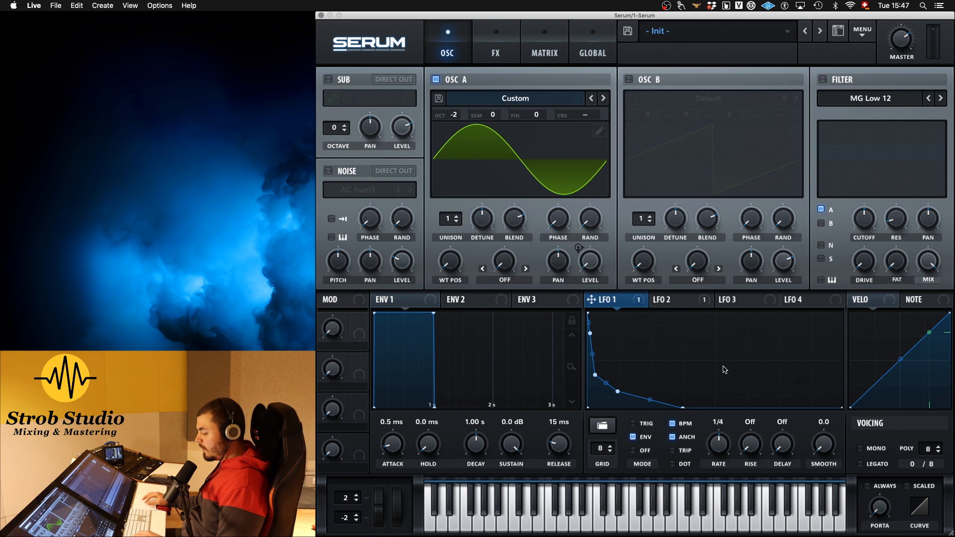
# Refine the LFO 1 curve by lowering its first and third intermediate points and moving its end point slightly later
pyautogui.moveTo(618, 392); pyautogui.dragTo(593, 377)
pyautogui.moveTo(590, 333); pyautogui.dragTo(588, 340)
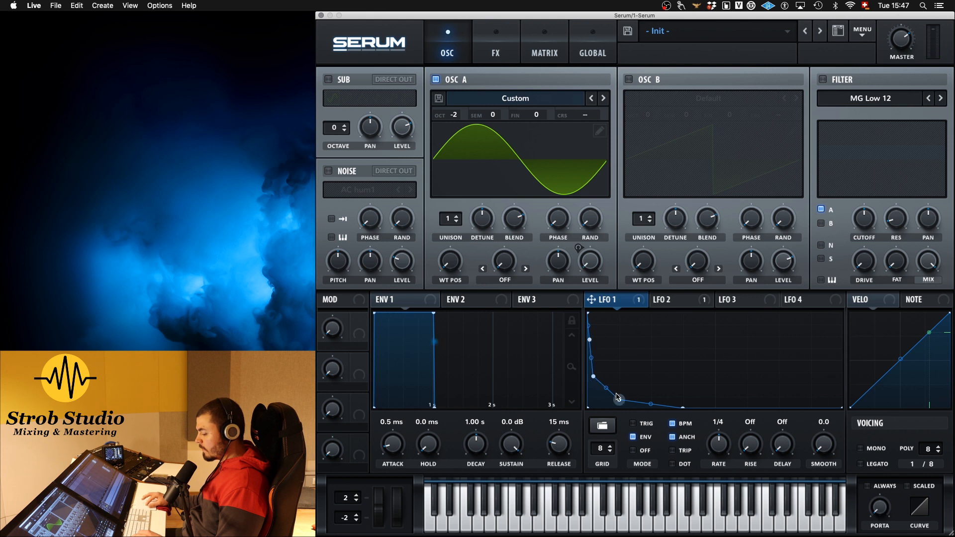
pyautogui.moveTo(620, 400); pyautogui.dragTo(625, 398)
pyautogui.moveTo(682, 408); pyautogui.dragTo(686, 408)
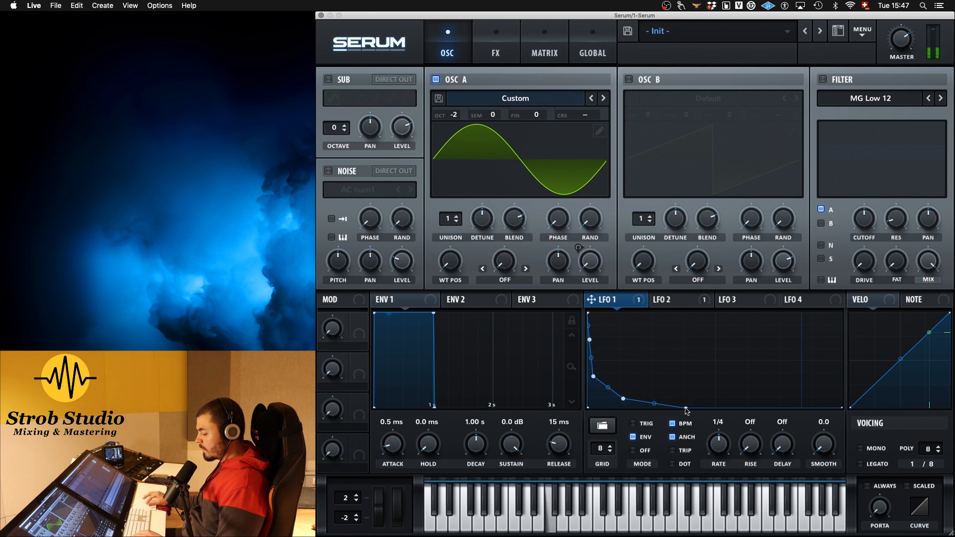
pyautogui.moveTo(624, 399); pyautogui.dragTo(597, 377)
# Switch off BPM sync for LFO 1, set its rate to 2.8 Hz and lower the curve's middle points slightly
pyautogui.click(672, 423)
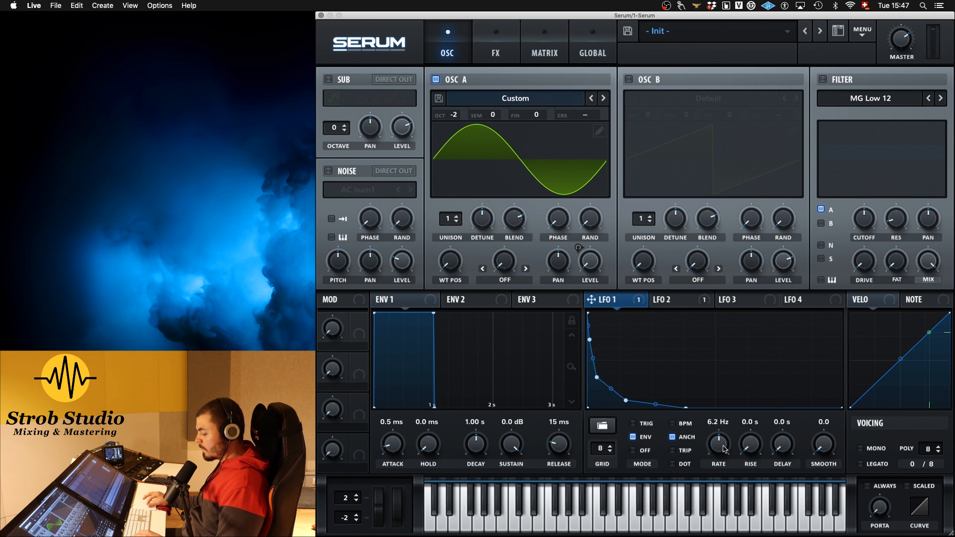
pyautogui.moveTo(719, 453); pyautogui.dragTo(717, 454)
pyautogui.doubleClick(714, 452)
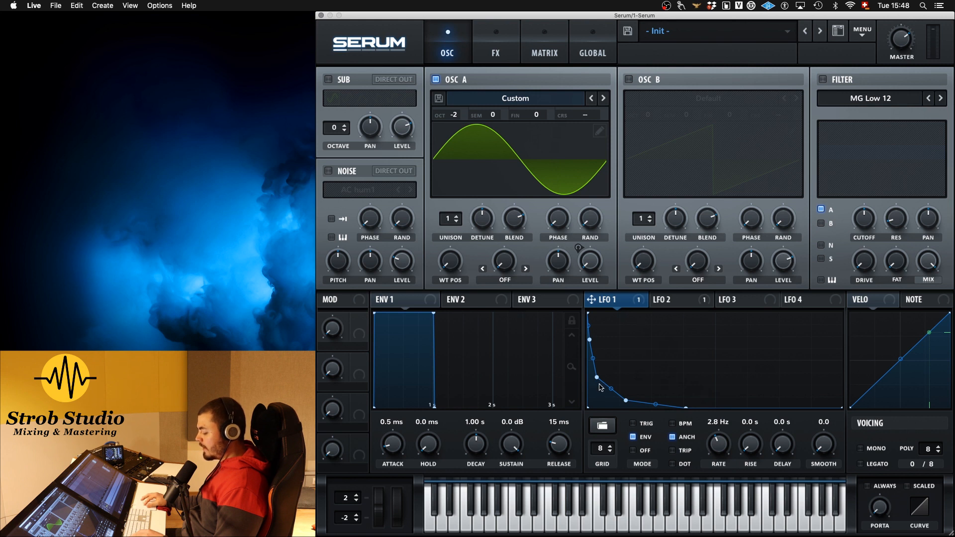
pyautogui.moveTo(598, 377); pyautogui.dragTo(624, 406)
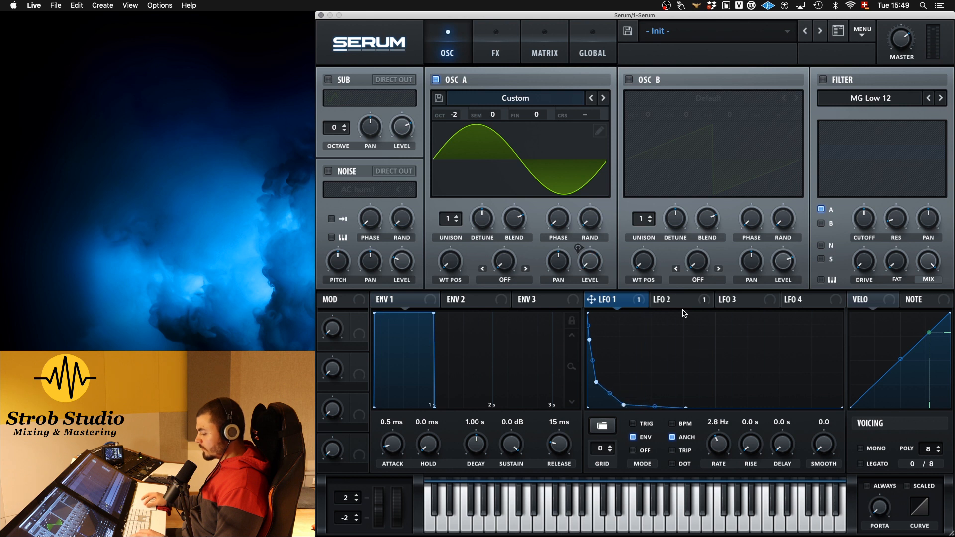
# Adjust LFO 2 by moving its midpoint up and close to the start, with the end point slightly later
pyautogui.click(658, 302)
pyautogui.moveTo(718, 377); pyautogui.dragTo(664, 357)
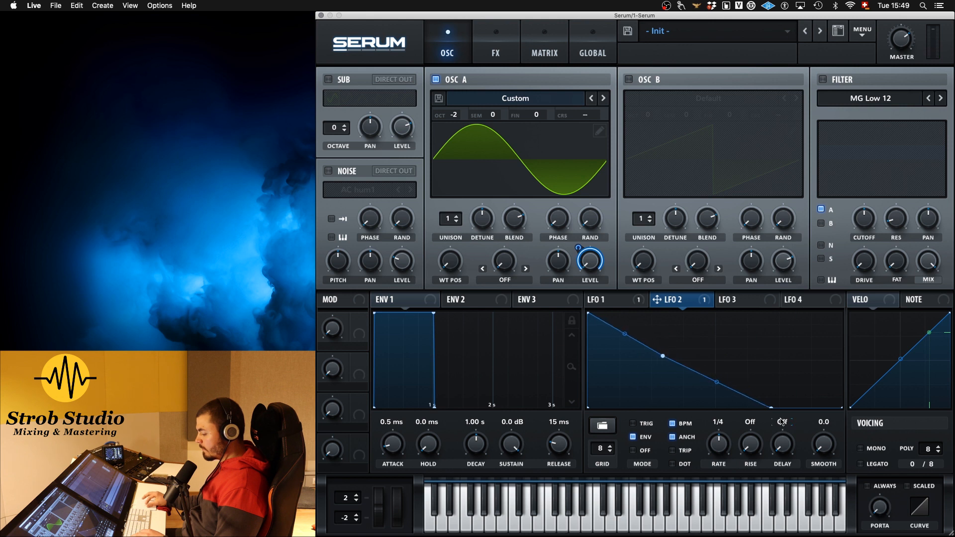
pyautogui.moveTo(772, 408)
pyautogui.mouseDown()
pyautogui.moveTo(740, 421)
pyautogui.moveTo(773, 424)
pyautogui.mouseUp()
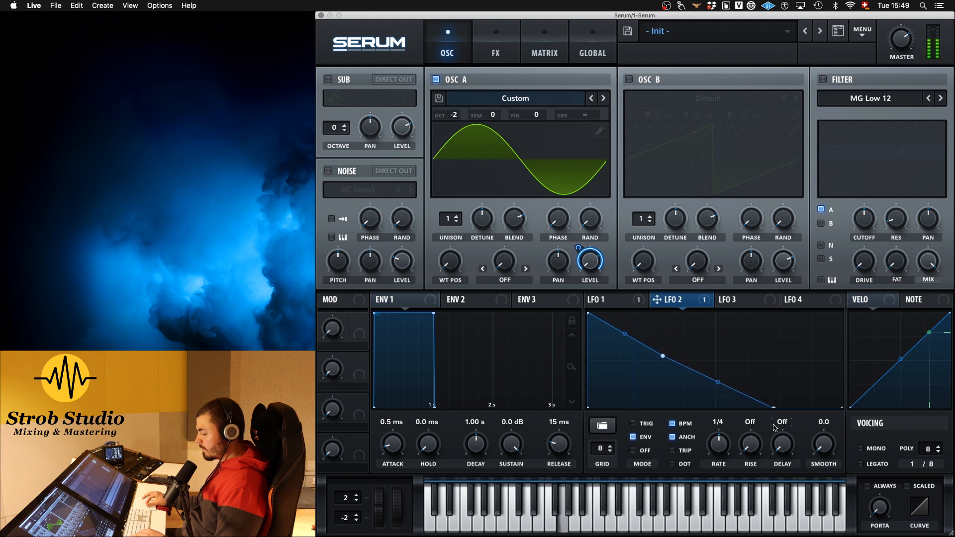
pyautogui.moveTo(662, 355); pyautogui.dragTo(619, 325)
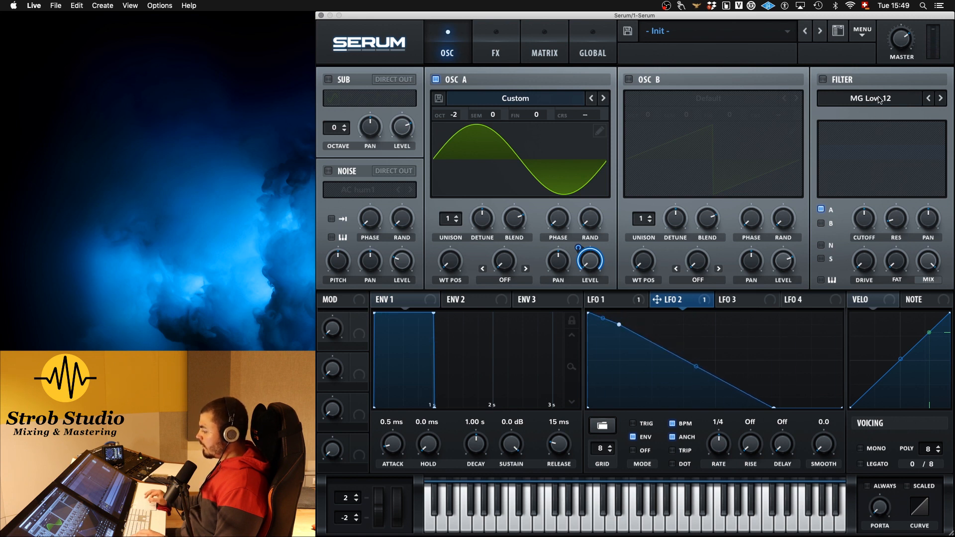
# Enable the filter for oscillators A and B as Band 24, with the mix at minimum and the drive raised slightly
pyautogui.click(823, 80)
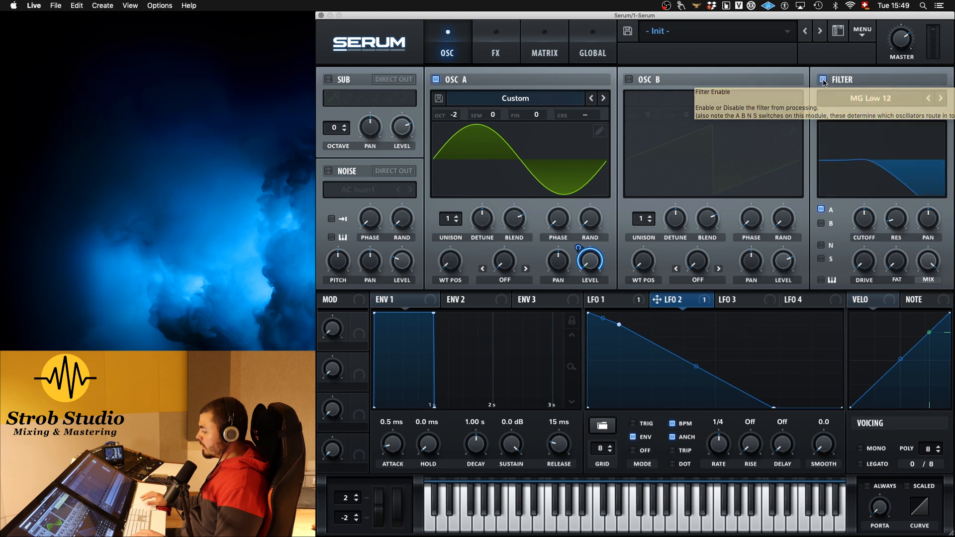
pyautogui.click(821, 223)
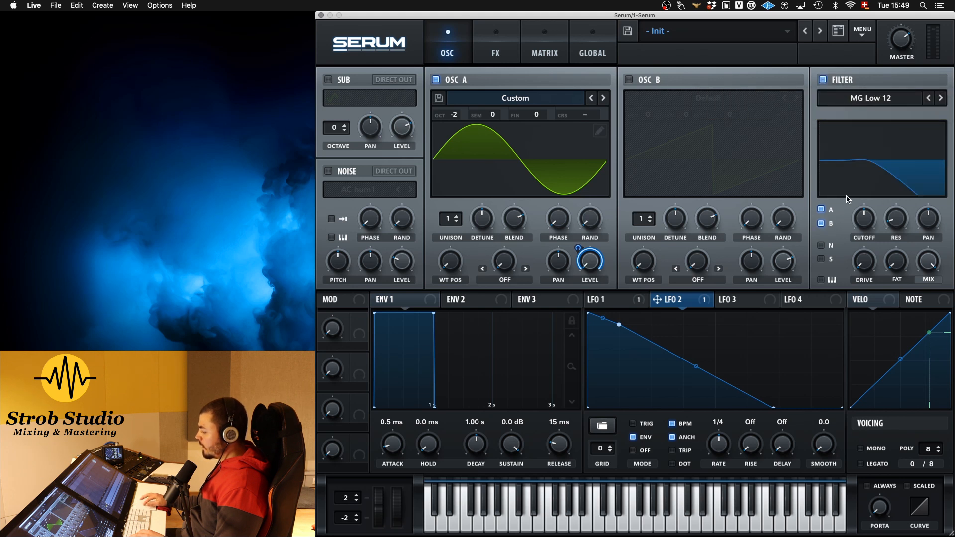
pyautogui.click(890, 99)
pyautogui.moveTo(886, 111)
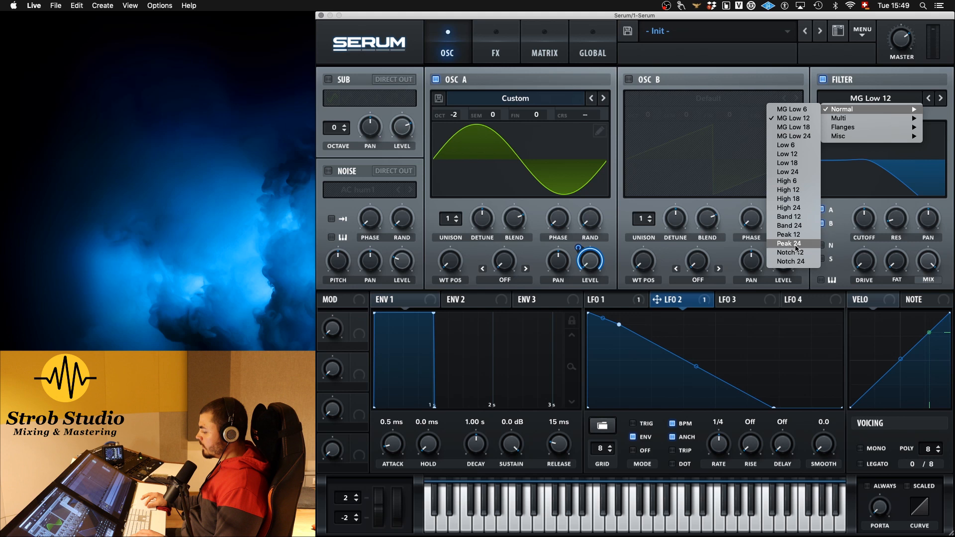
pyautogui.click(791, 226)
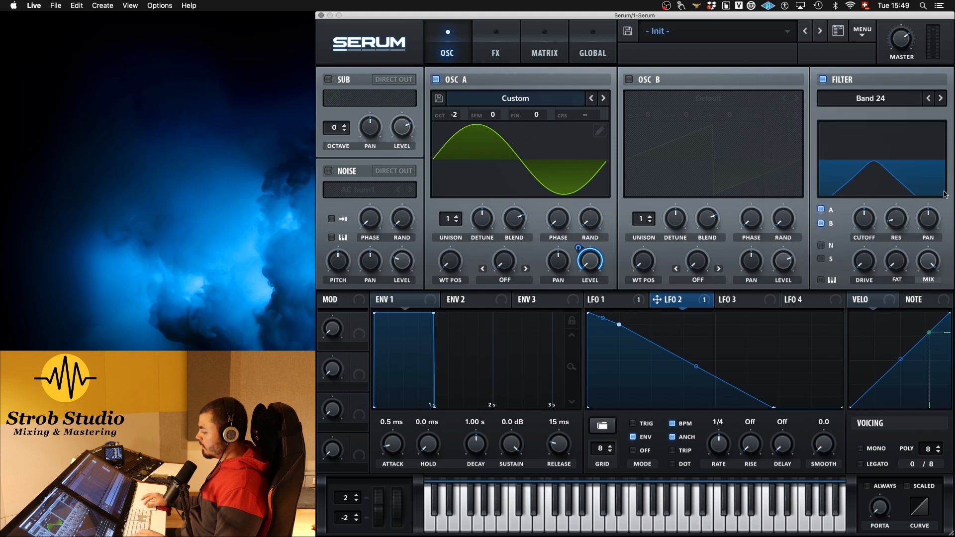
pyautogui.moveTo(928, 261); pyautogui.dragTo(928, 353)
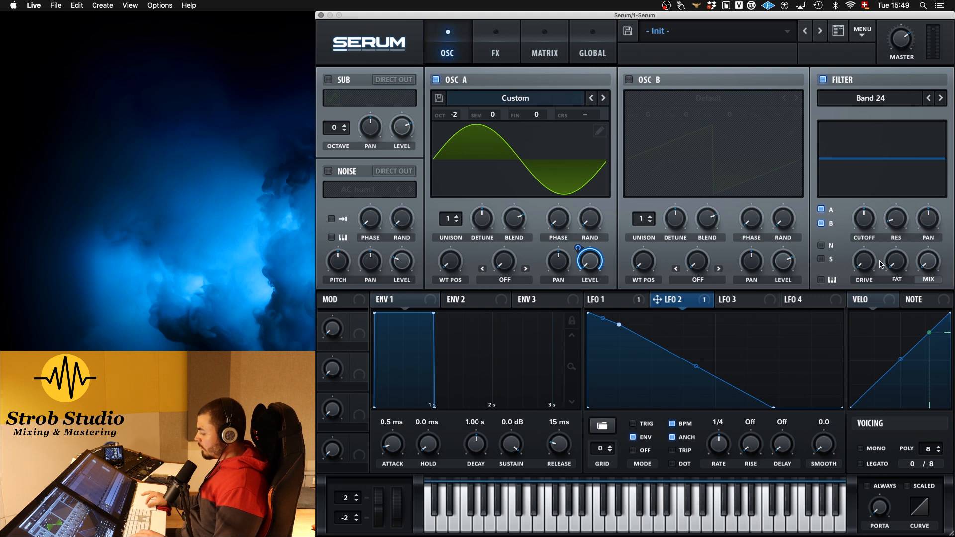
pyautogui.moveTo(873, 268)
pyautogui.mouseDown()
pyautogui.moveTo(863, 266)
pyautogui.moveTo(863, 276)
pyautogui.mouseUp()
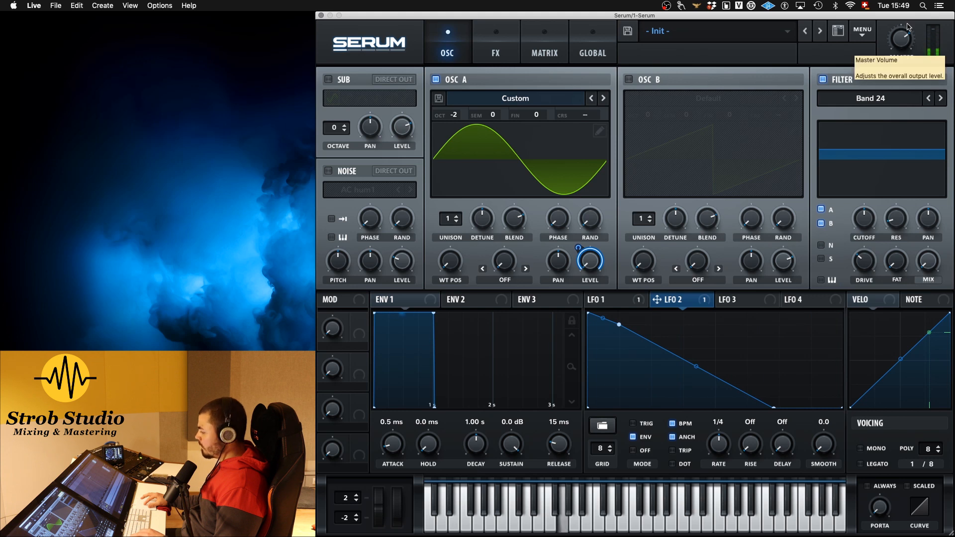
# Add the Tube distortion effect with its drive turned down and its mix set to about half
pyautogui.click(528, 49)
pyautogui.click(513, 49)
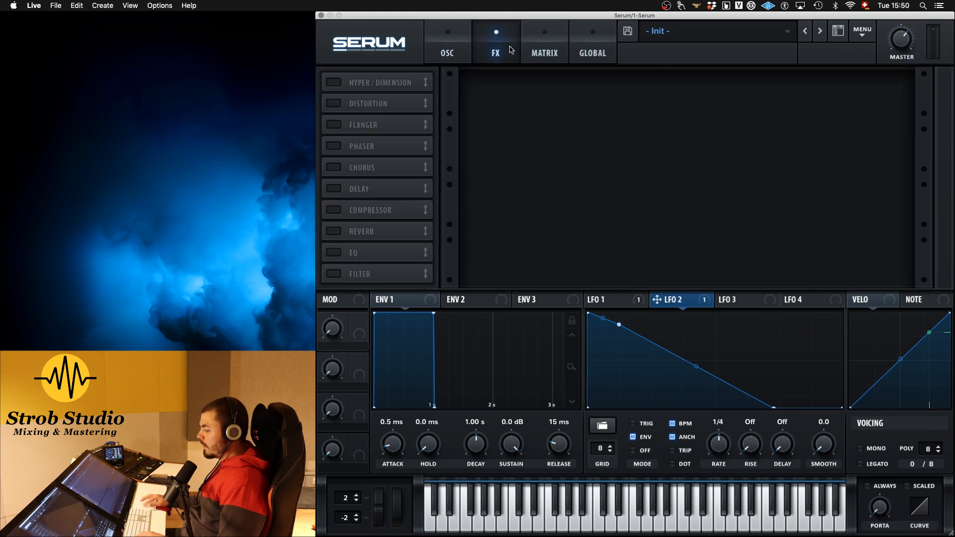
pyautogui.click(340, 104)
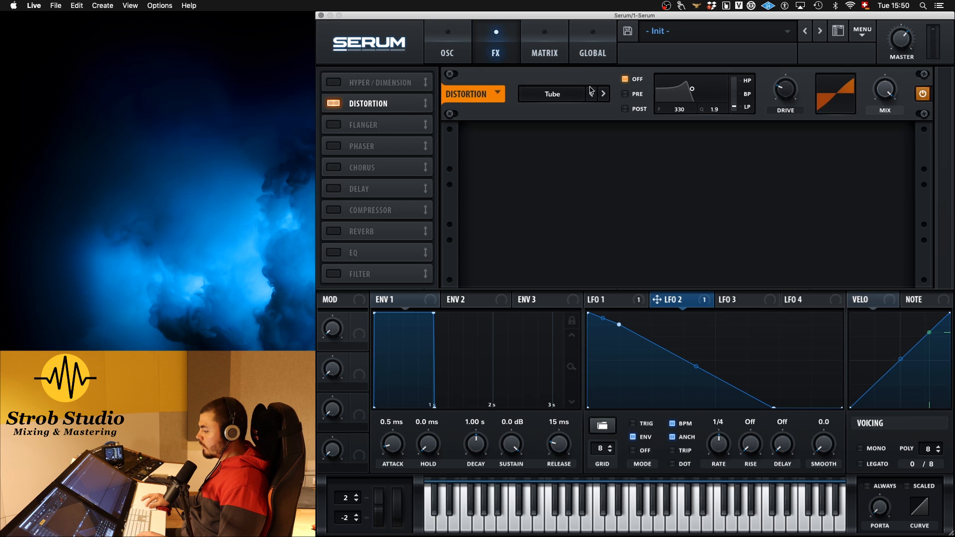
pyautogui.moveTo(784, 90); pyautogui.dragTo(771, 186)
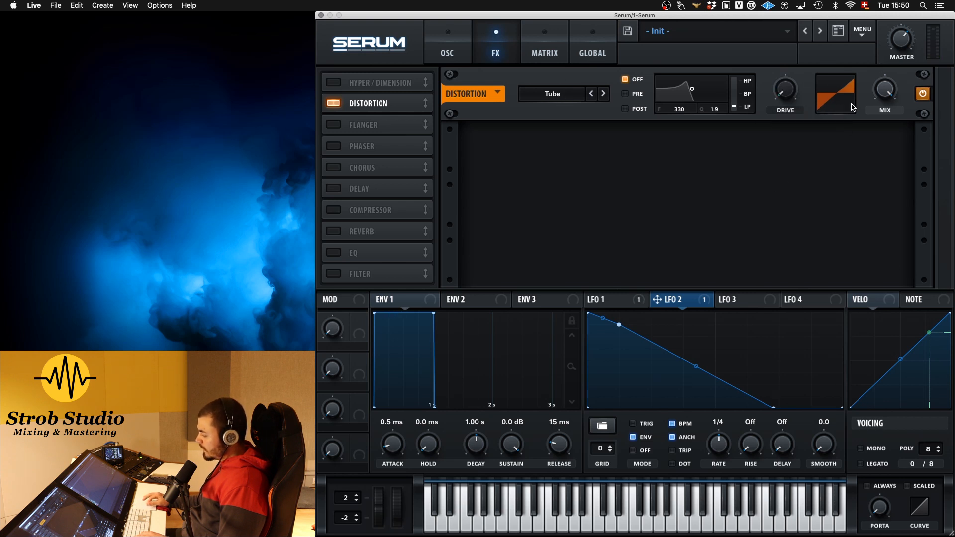
pyautogui.moveTo(883, 94); pyautogui.dragTo(876, 144)
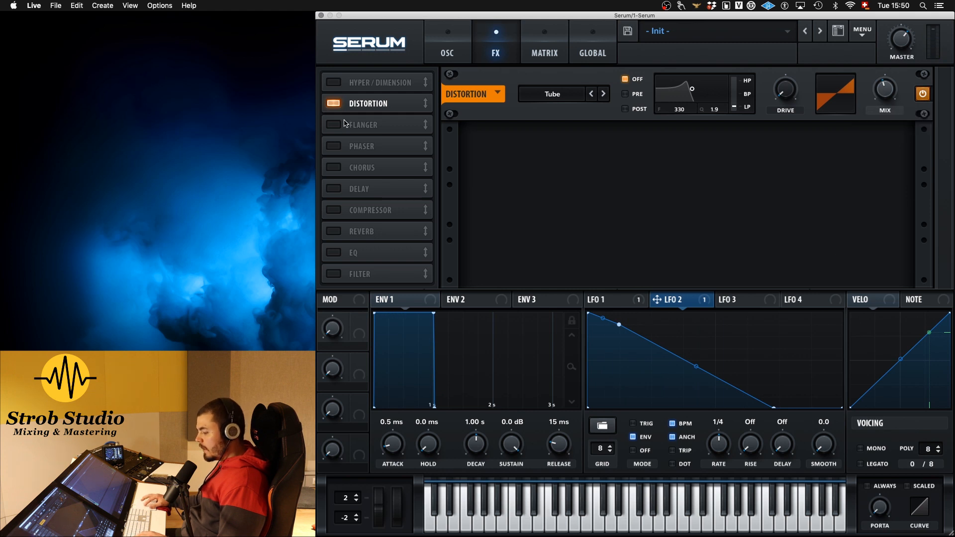
# Add the compressor in multiband mode and adjust its band levels
pyautogui.click(335, 211)
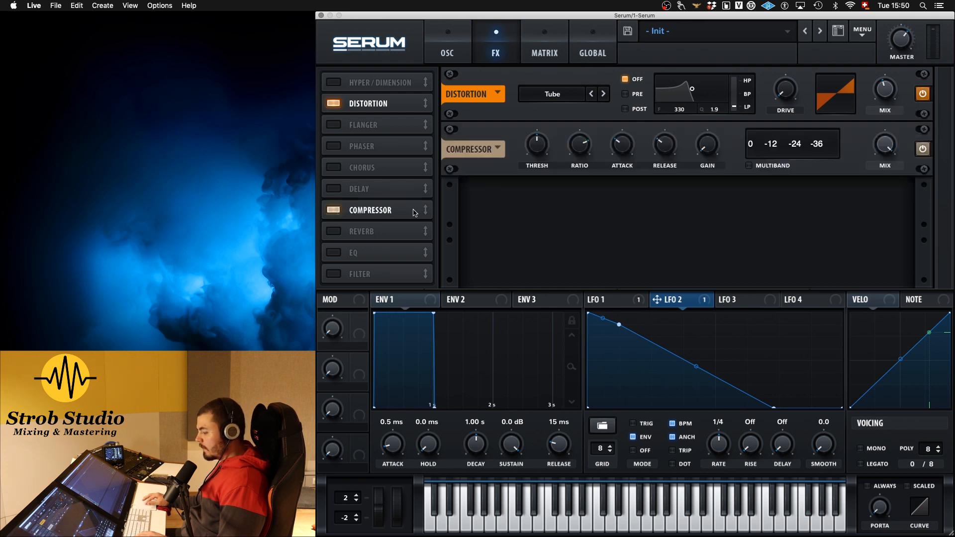
pyautogui.click(749, 166)
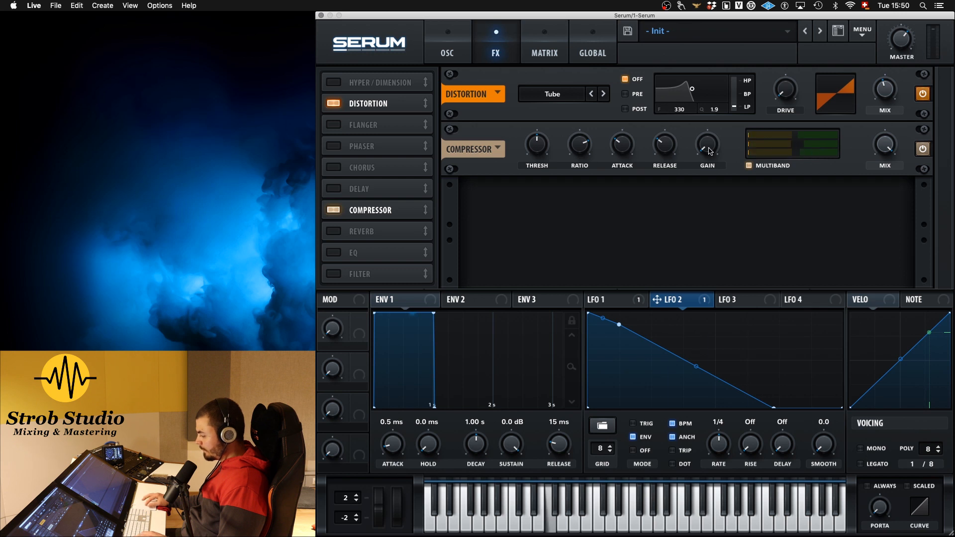
pyautogui.click(800, 155)
pyautogui.moveTo(800, 155); pyautogui.dragTo(792, 137)
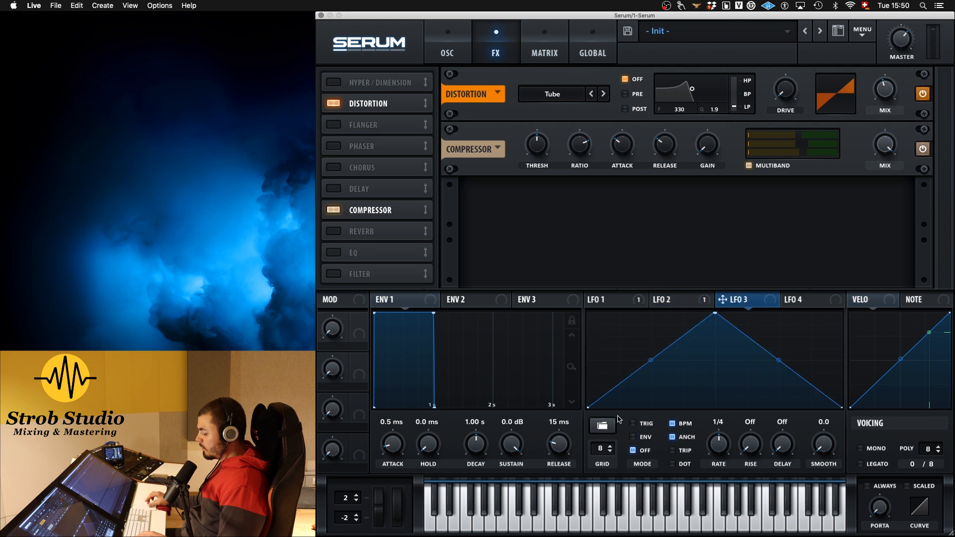
# Set LFO 3 to envelope mode and shape it as a brief hold at full level followed by a steep curved decay
pyautogui.click(634, 437)
pyautogui.moveTo(715, 315); pyautogui.dragTo(576, 266)
pyautogui.moveTo(588, 312)
pyautogui.mouseDown()
pyautogui.moveTo(620, 319)
pyautogui.moveTo(605, 309)
pyautogui.mouseUp()
pyautogui.moveTo(724, 361); pyautogui.dragTo(707, 393)
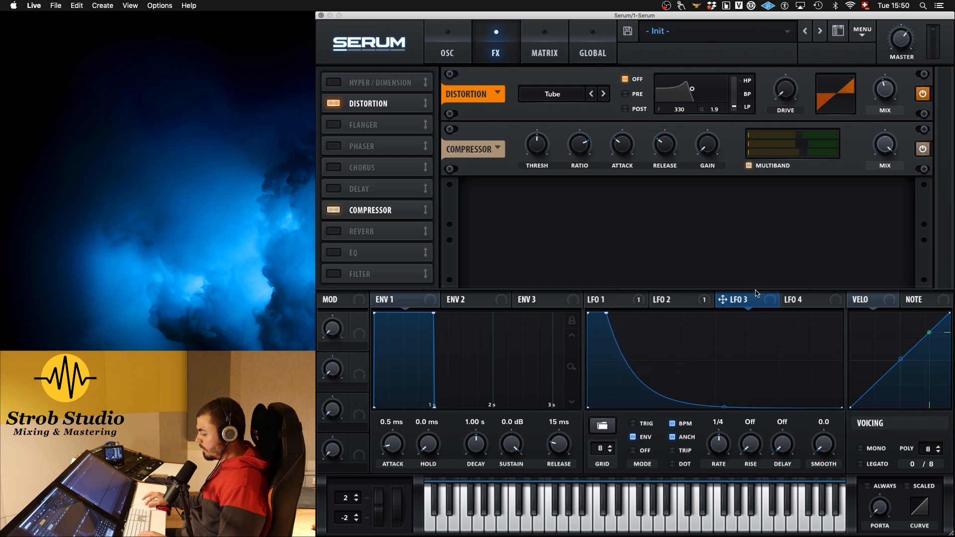
# Assign LFO 3 to the compressor's upper two bands, switch off its BPM sync and set its rate to 3.7 Hz
pyautogui.moveTo(722, 300); pyautogui.dragTo(811, 136)
pyautogui.moveTo(724, 301); pyautogui.dragTo(812, 147)
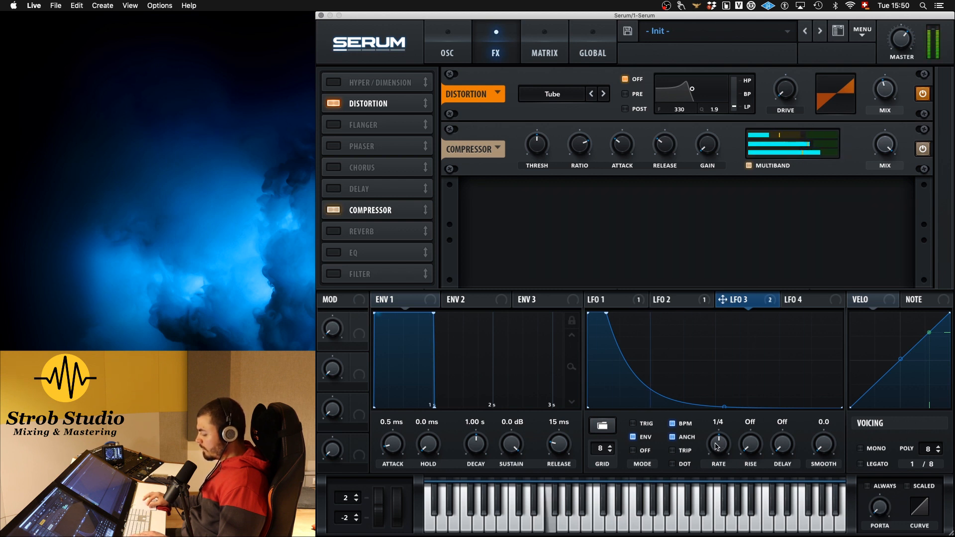
pyautogui.click(674, 424)
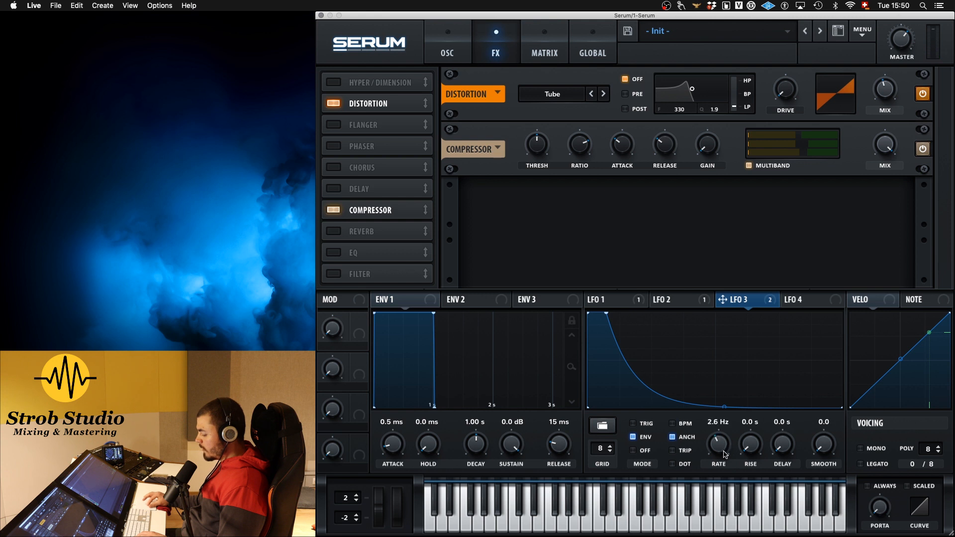
pyautogui.moveTo(725, 456)
pyautogui.mouseDown()
pyautogui.moveTo(723, 420)
pyautogui.moveTo(719, 442)
pyautogui.mouseUp()
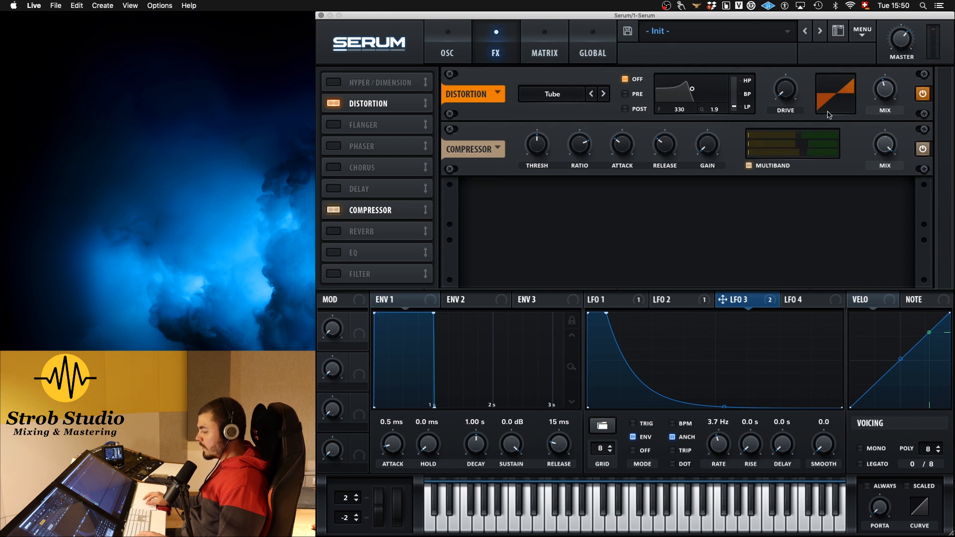
# Turn on oscillator B with its default saw wavetable
pyautogui.moveTo(807, 155)
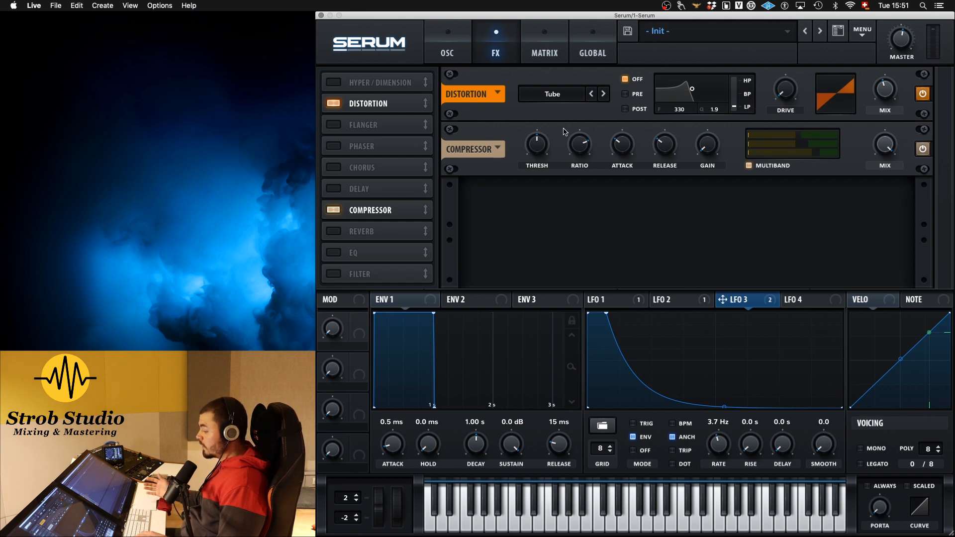
pyautogui.click(447, 48)
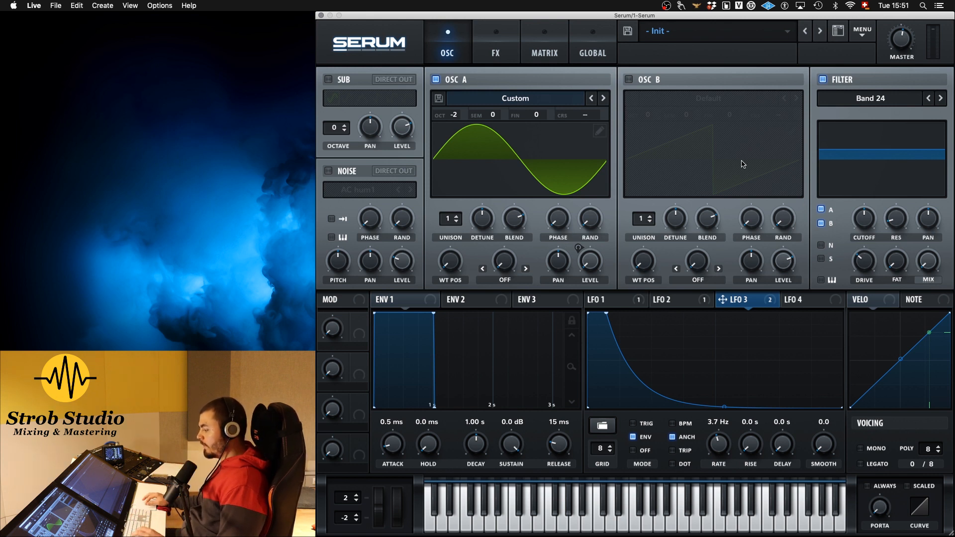
pyautogui.click(629, 80)
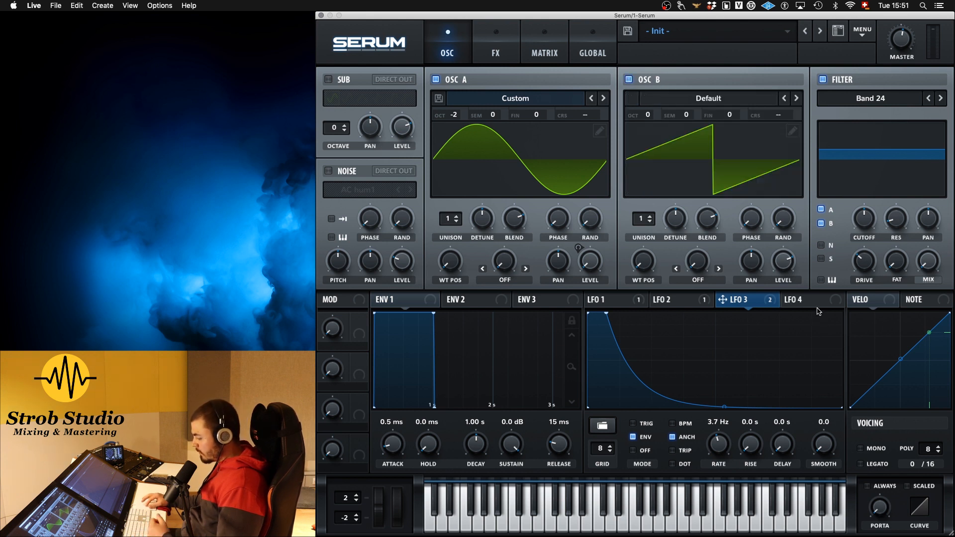
# Shape LFO 4 in envelope mode as a slow curved rise that holds at full level, and assign it to oscillator B's level
pyautogui.click(802, 300)
pyautogui.moveTo(715, 313); pyautogui.dragTo(735, 313)
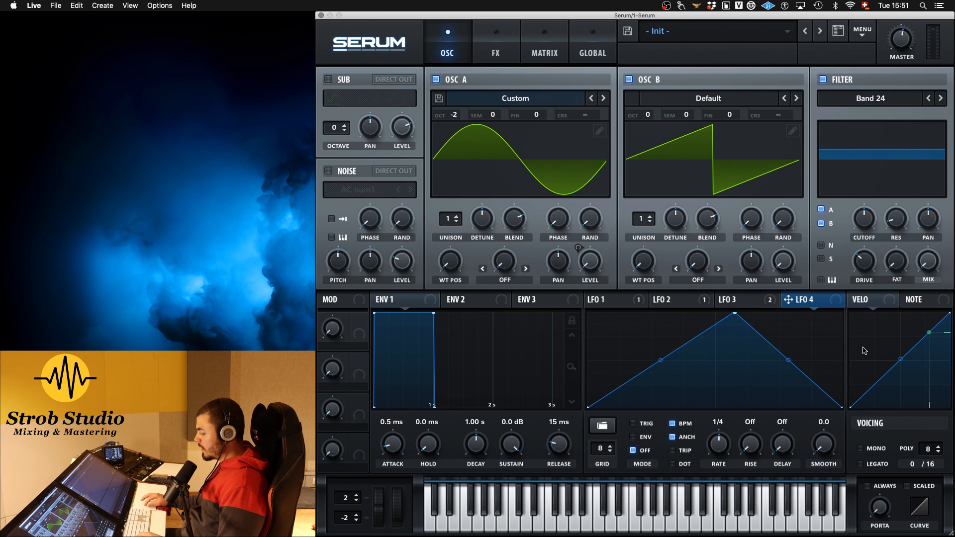
pyautogui.click(634, 437)
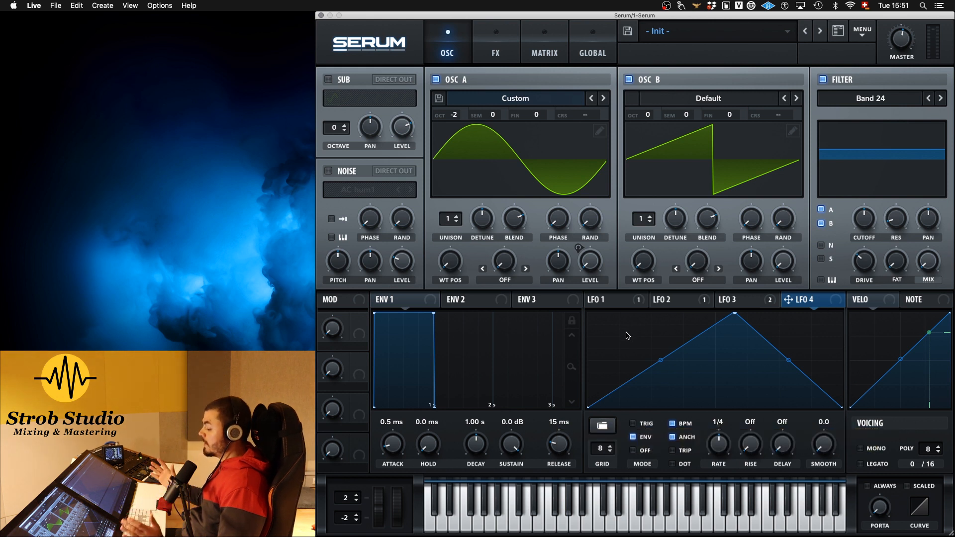
pyautogui.moveTo(735, 315); pyautogui.dragTo(716, 313)
pyautogui.moveTo(651, 358); pyautogui.dragTo(666, 391)
pyautogui.moveTo(779, 360); pyautogui.dragTo(854, 294)
pyautogui.moveTo(798, 300); pyautogui.dragTo(783, 262)
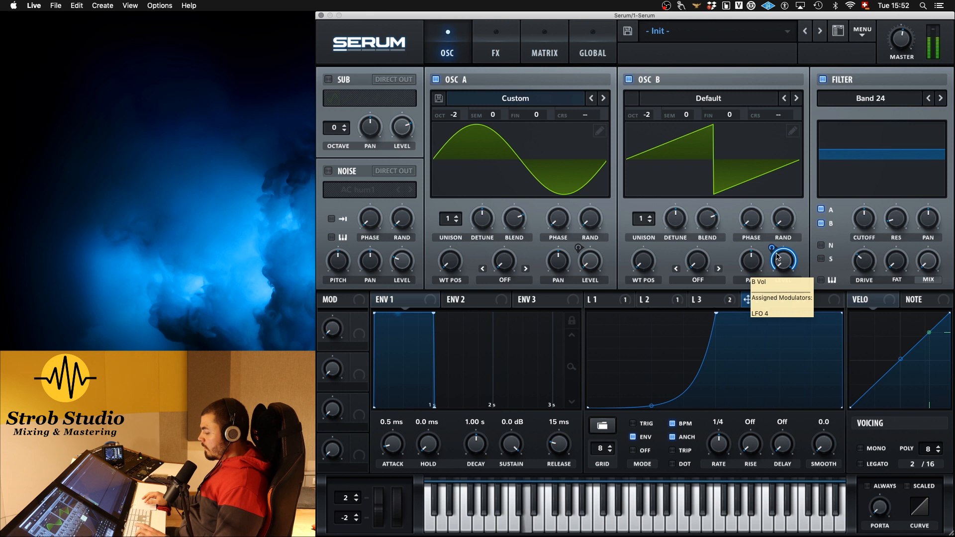
# Give oscillator B the Sync warp mode with a slight amount, and set its unison to 4 voices with the detune turned down
pyautogui.click(707, 280)
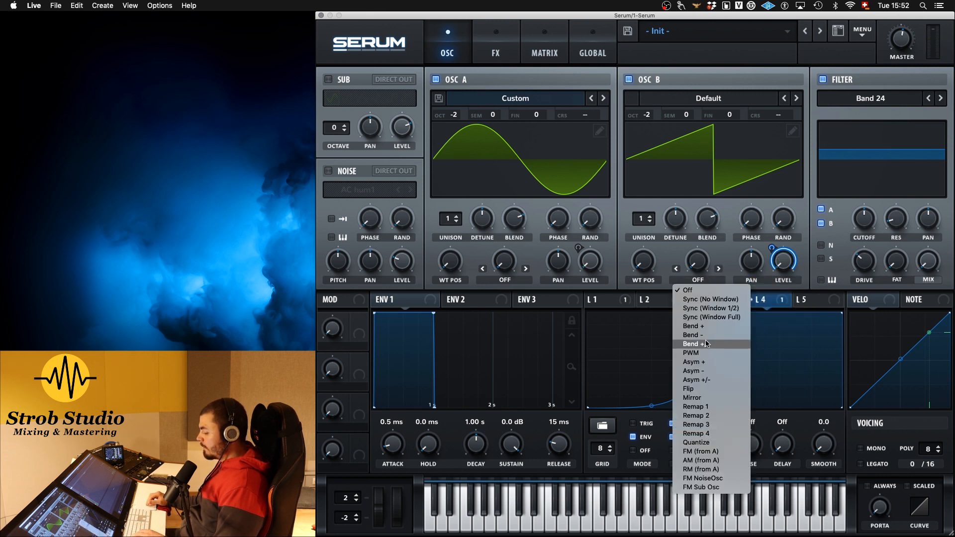
pyautogui.click(706, 304)
pyautogui.moveTo(700, 274); pyautogui.dragTo(684, 292)
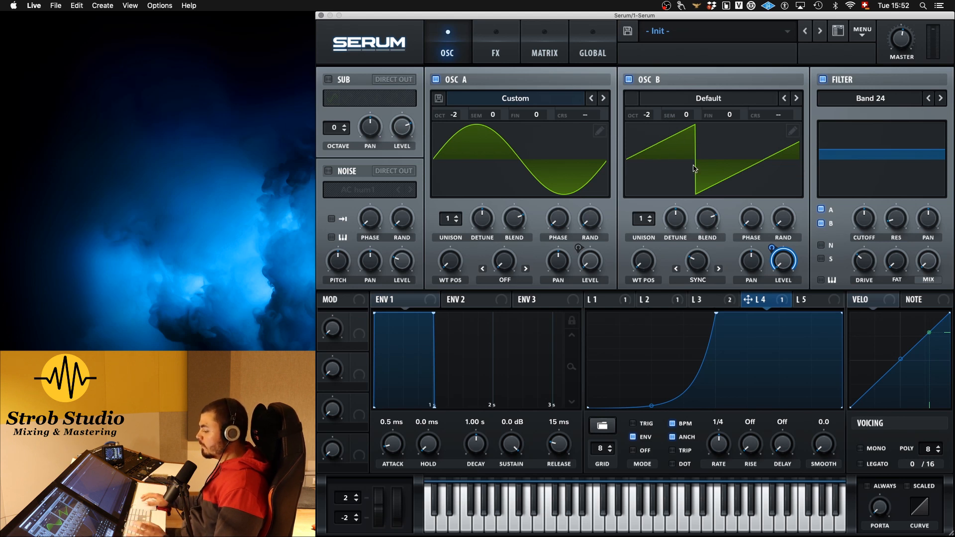
pyautogui.moveTo(647, 225); pyautogui.dragTo(655, 204)
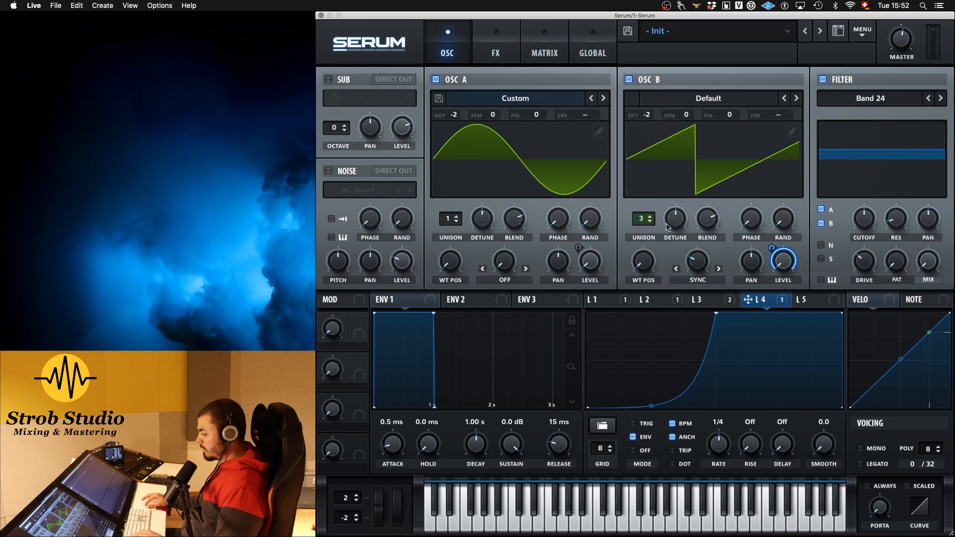
pyautogui.click(649, 218)
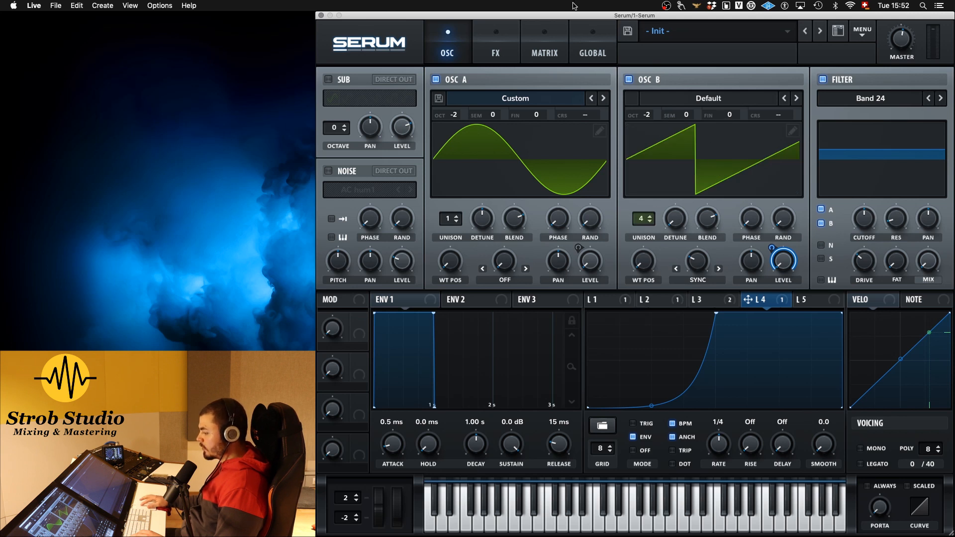
# Set oscillator B's global unison values to warp 36, WT Pos -32 and width 26, and audition the sound
pyautogui.click(579, 53)
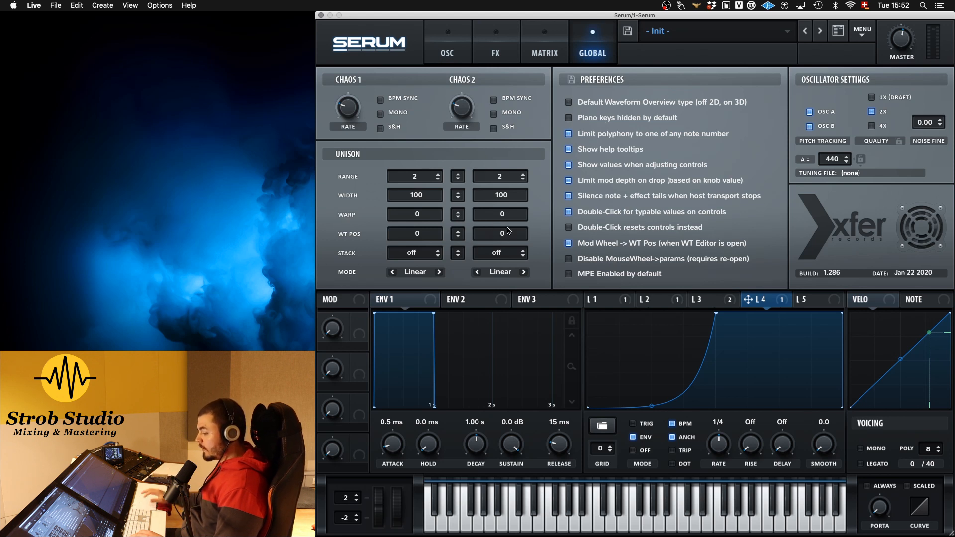
pyautogui.moveTo(507, 215); pyautogui.dragTo(510, 187)
pyautogui.moveTo(507, 234); pyautogui.dragTo(503, 261)
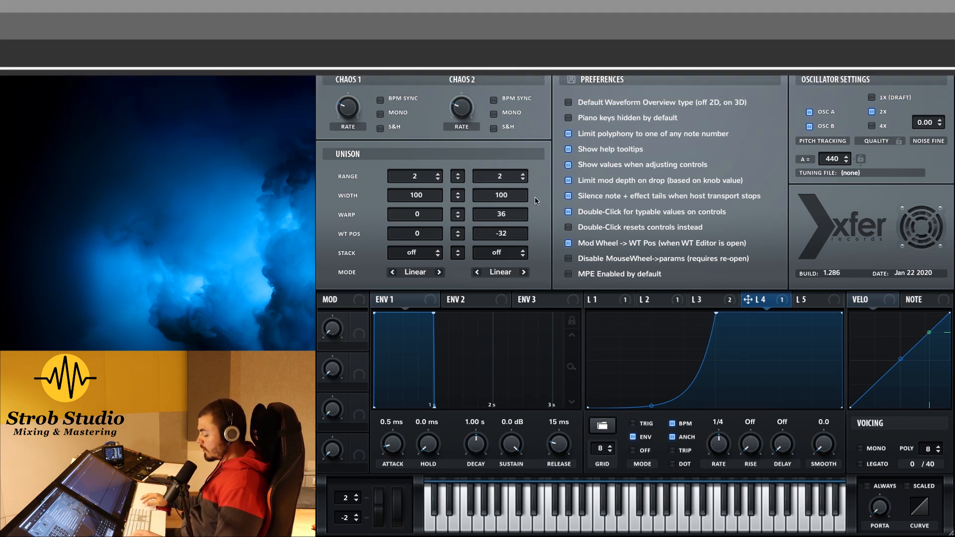
pyautogui.moveTo(512, 193); pyautogui.dragTo(505, 330)
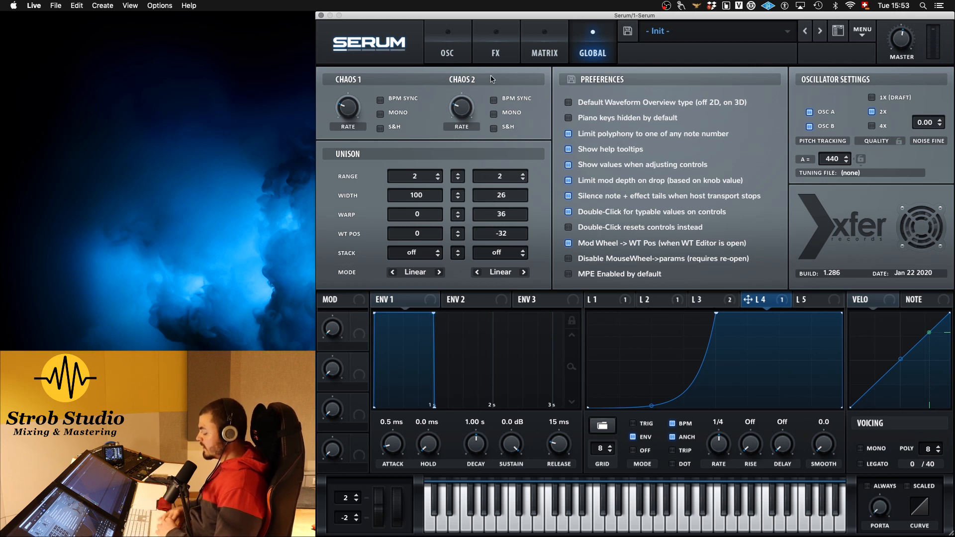
pyautogui.click(450, 49)
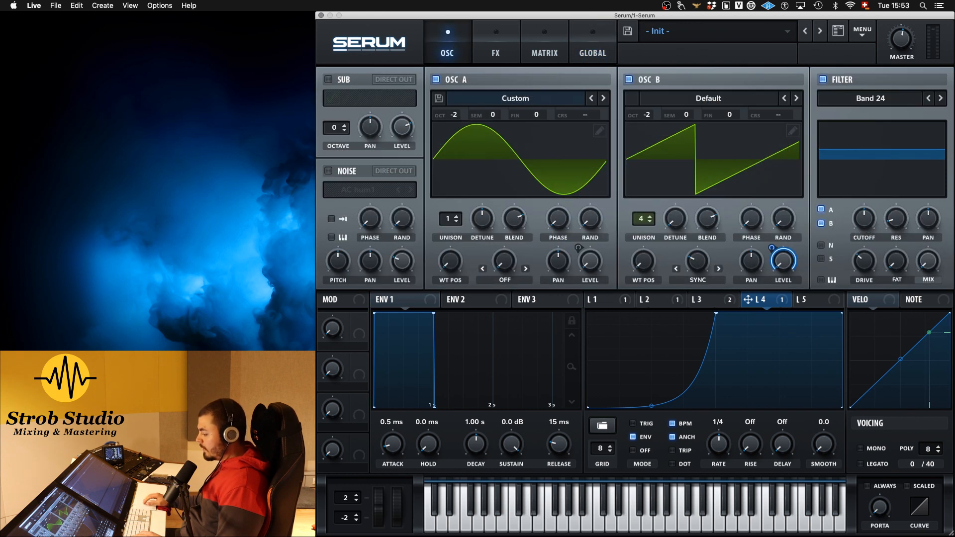
pyautogui.press('space')
pyautogui.press('space')
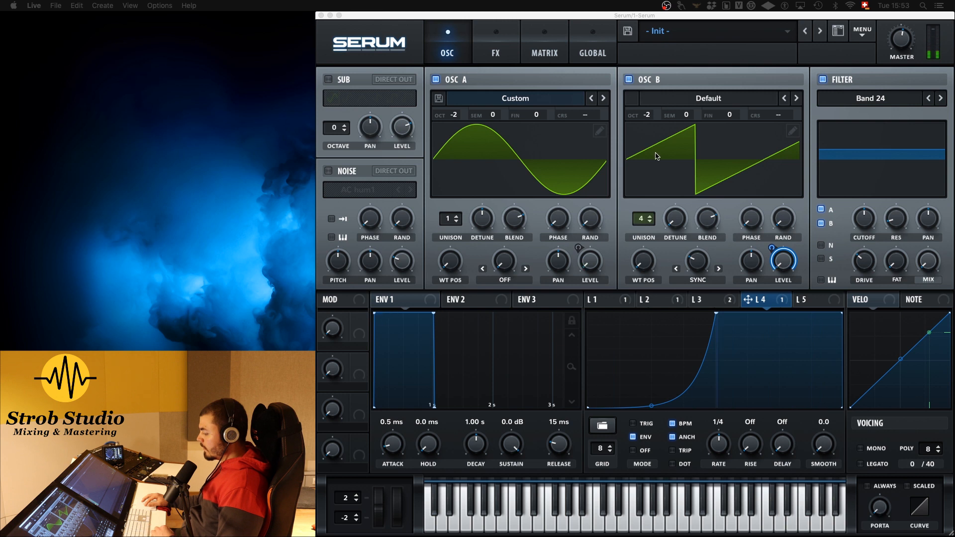
# Turn on the sub oscillator as a triangle wave at octave -2 and assign LFO 4 to its level
pyautogui.click(328, 80)
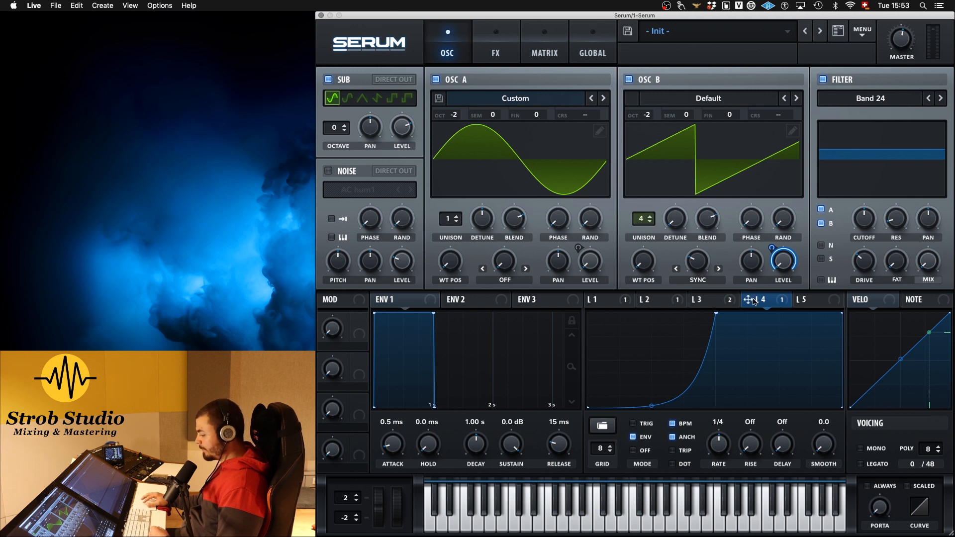
pyautogui.moveTo(748, 300); pyautogui.dragTo(398, 127)
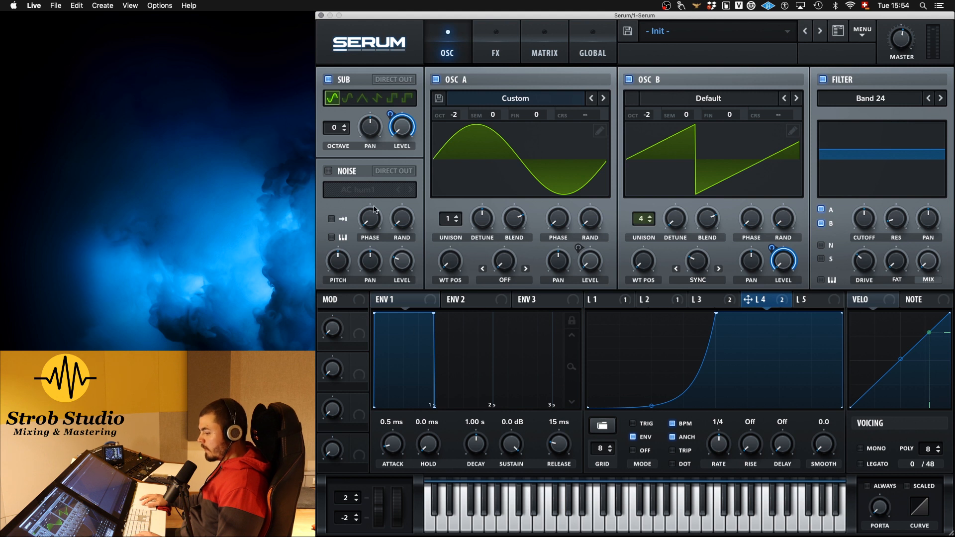
pyautogui.click(362, 98)
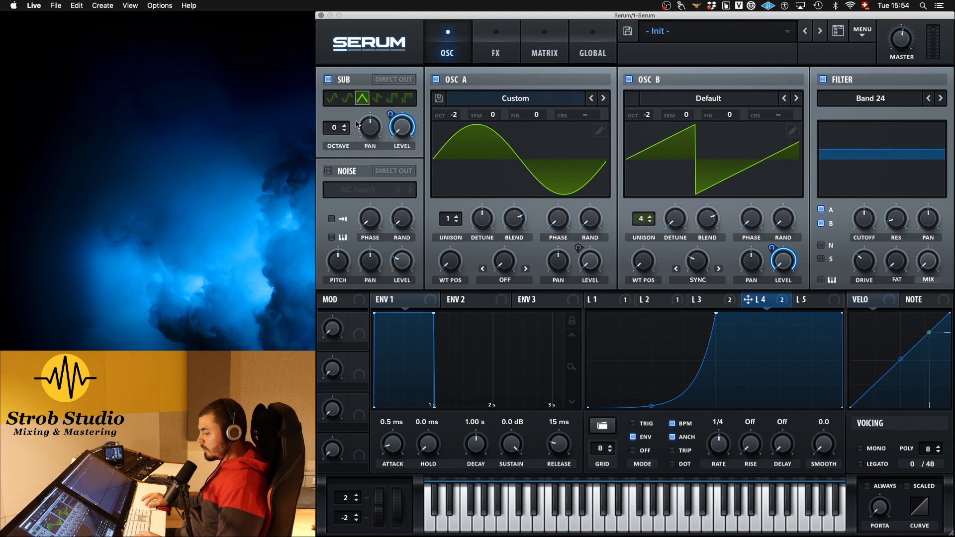
pyautogui.click(344, 131)
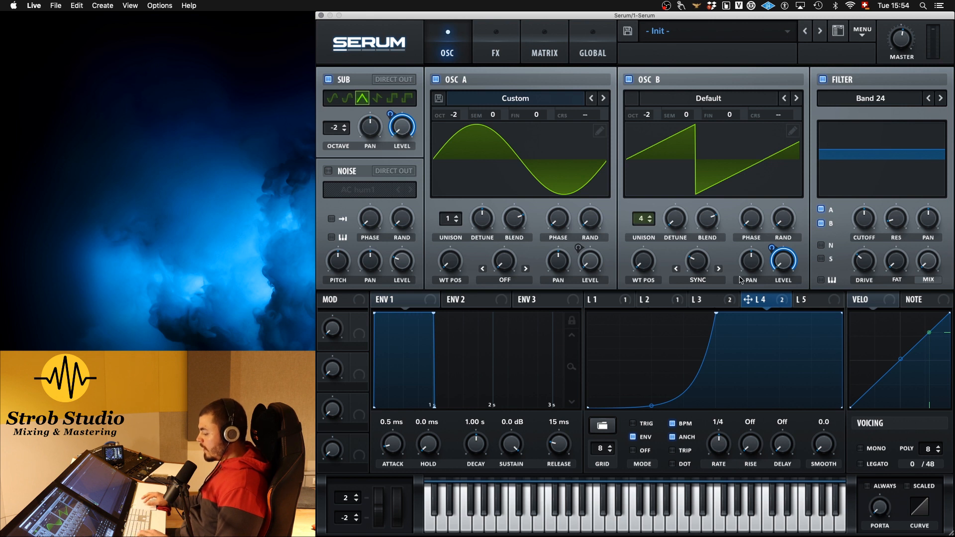
# Reshape LFO 4 to begin at full level and drop steeply to a new low point before its curved rise
pyautogui.doubleClick(628, 407)
pyautogui.moveTo(673, 360); pyautogui.dragTo(685, 393)
pyautogui.moveTo(588, 408); pyautogui.dragTo(608, 403)
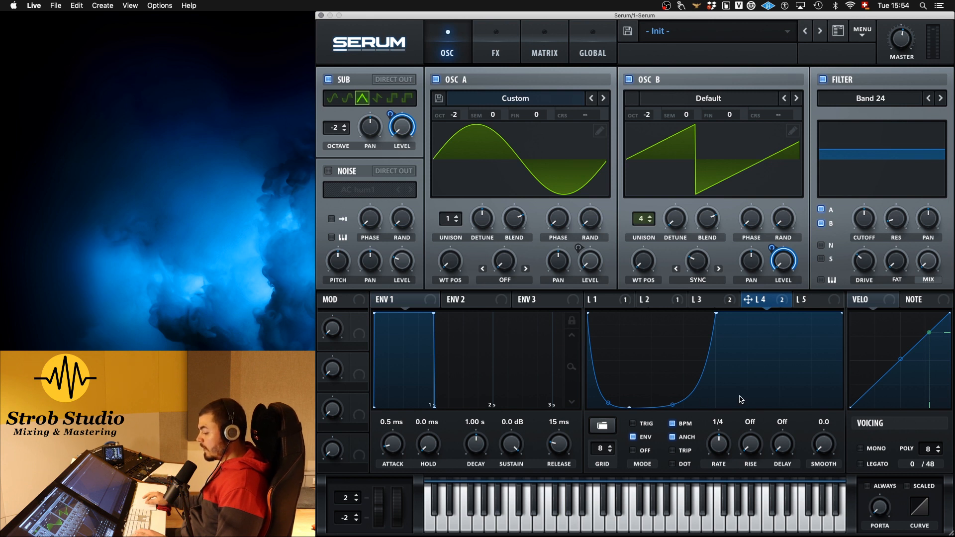
pyautogui.press('space')
pyautogui.moveTo(608, 403); pyautogui.dragTo(607, 407)
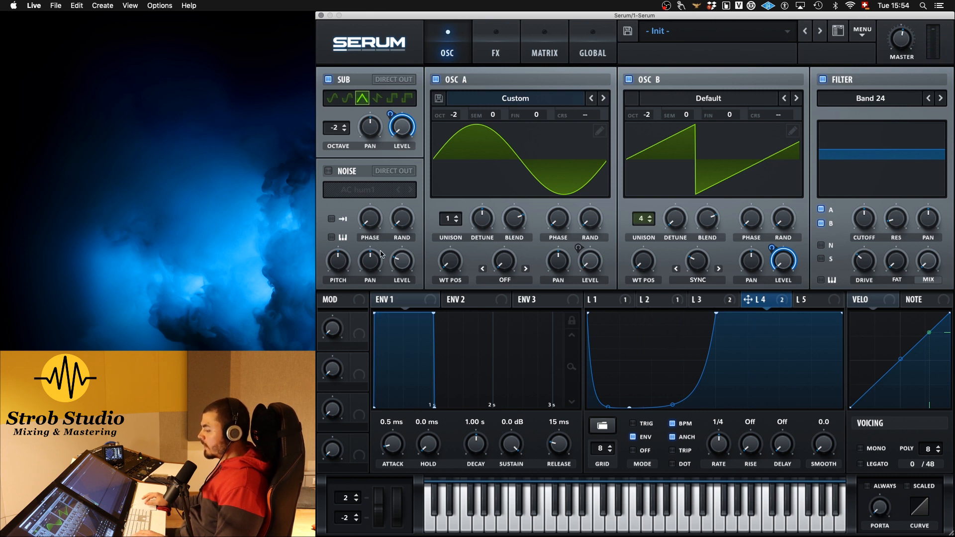
# Reduce LFO 3's modulation of the compressor's high band, increase that of the mid band, and set LFO 3's rate to 3.0 Hz
pyautogui.click(559, 50)
pyautogui.click(616, 147)
pyautogui.click(615, 144)
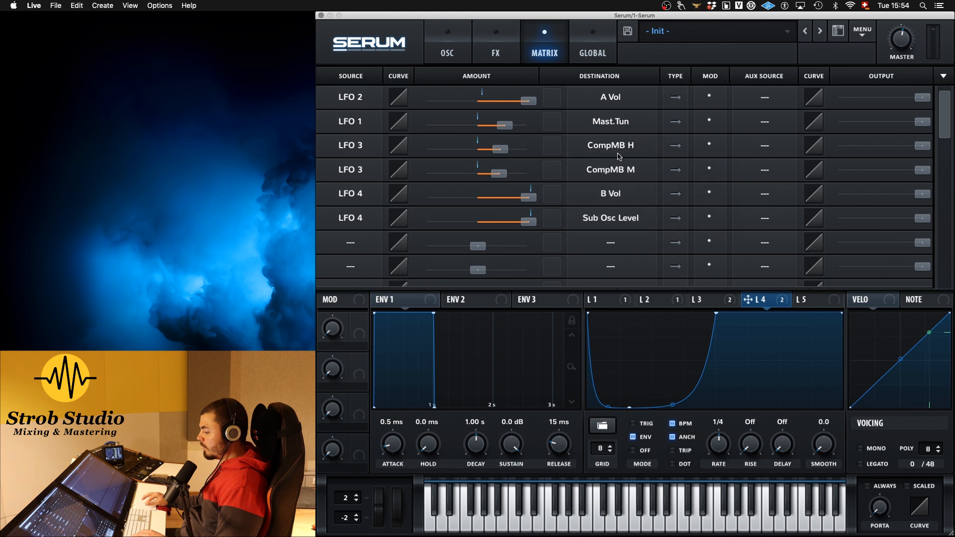
pyautogui.click(709, 300)
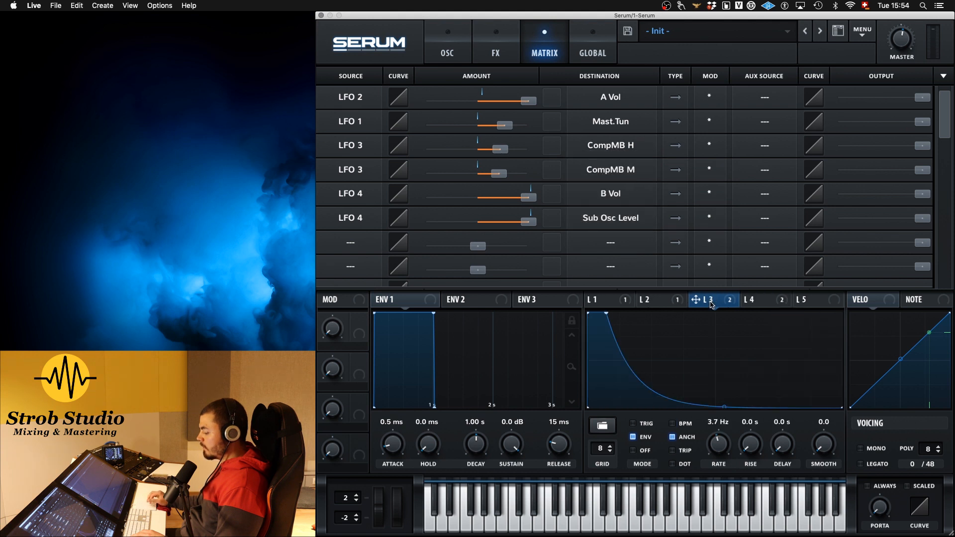
pyautogui.click(495, 54)
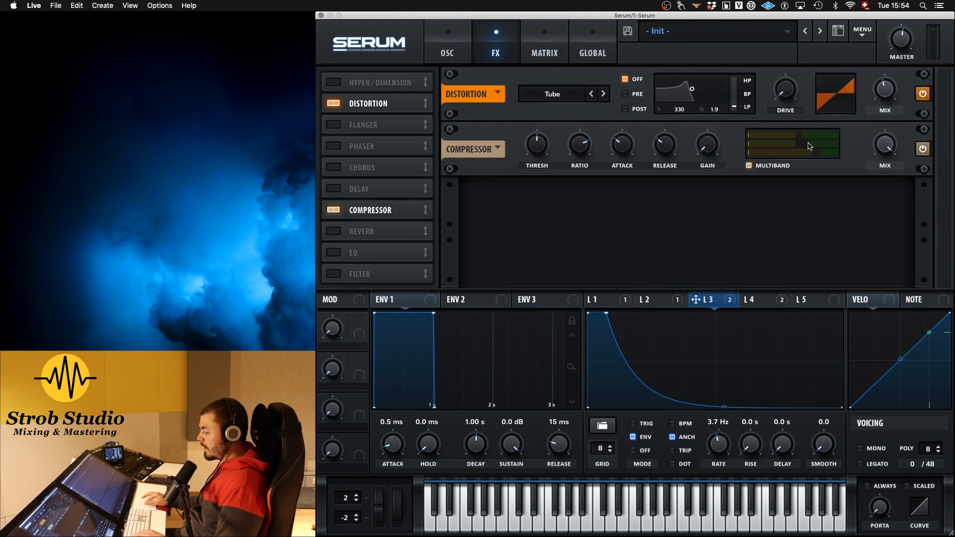
pyautogui.click(544, 53)
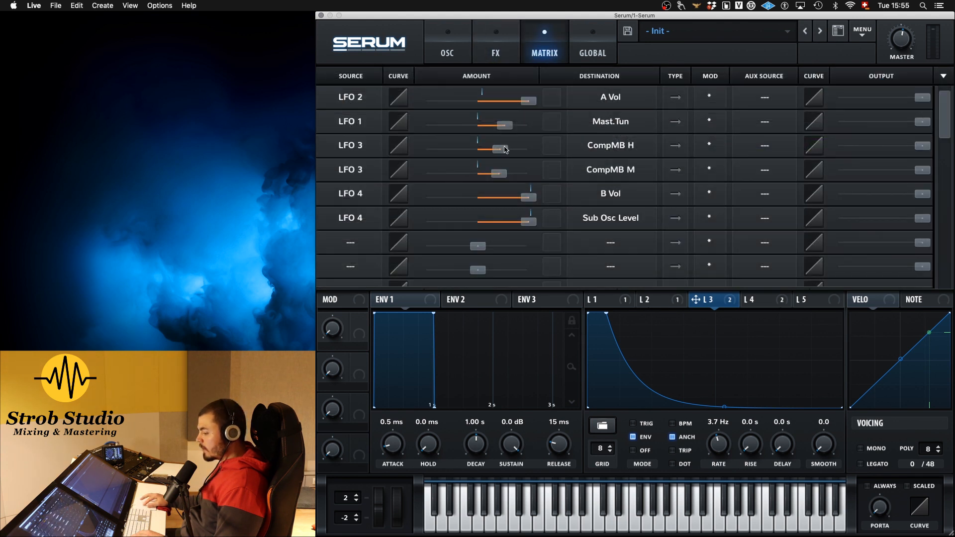
pyautogui.moveTo(505, 149)
pyautogui.mouseDown()
pyautogui.moveTo(525, 150)
pyautogui.moveTo(509, 150)
pyautogui.mouseUp()
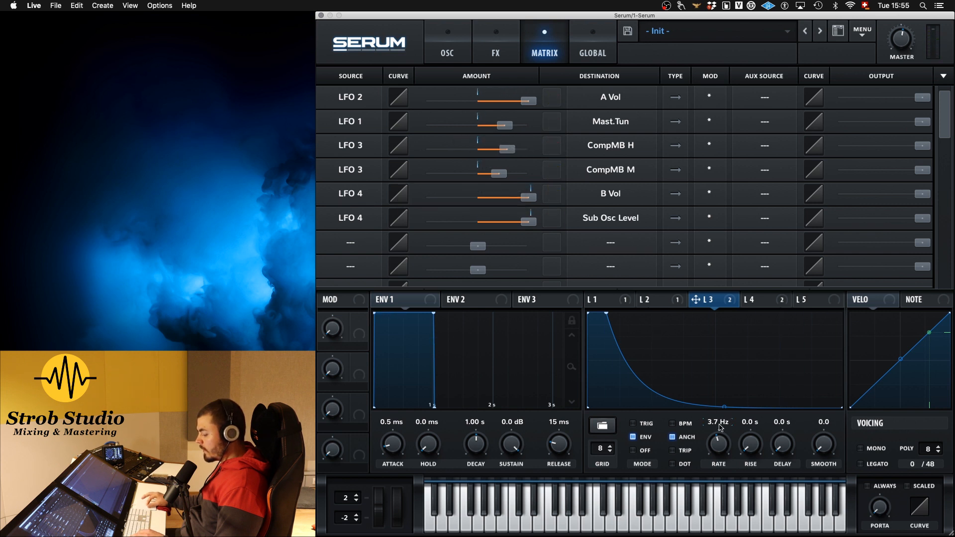
pyautogui.moveTo(714, 460); pyautogui.dragTo(709, 440)
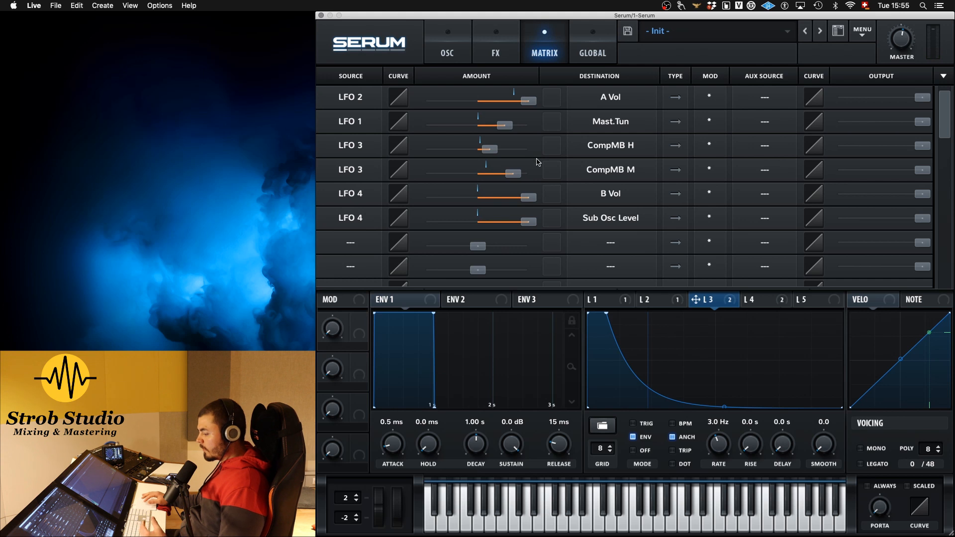
# Readjust the multiband compressor's band levels, setting the high band to 102%
pyautogui.click(469, 32)
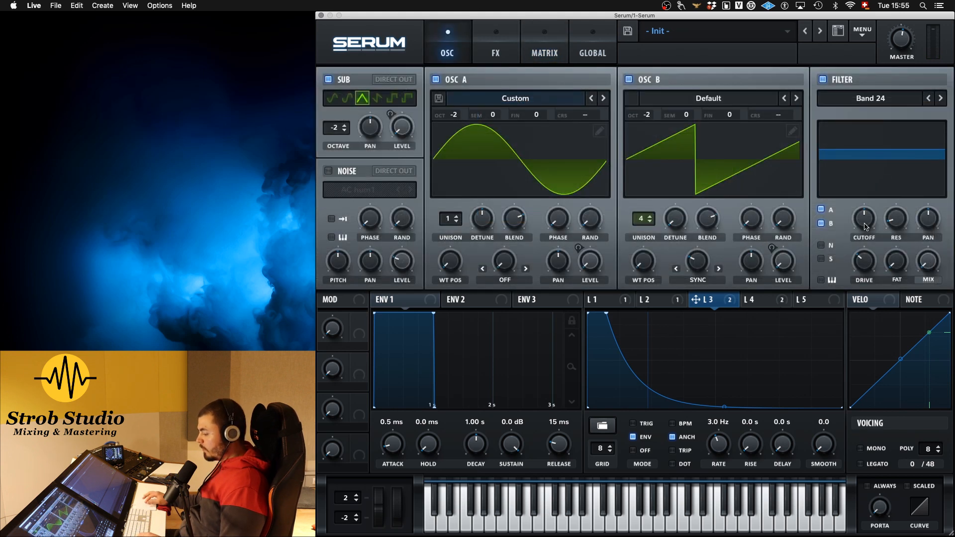
pyautogui.click(500, 39)
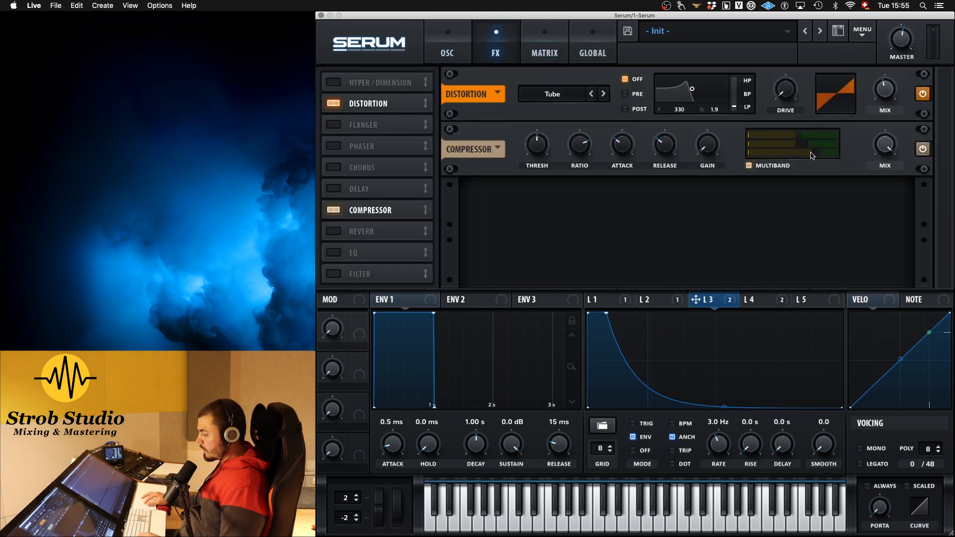
pyautogui.moveTo(816, 156); pyautogui.dragTo(791, 134)
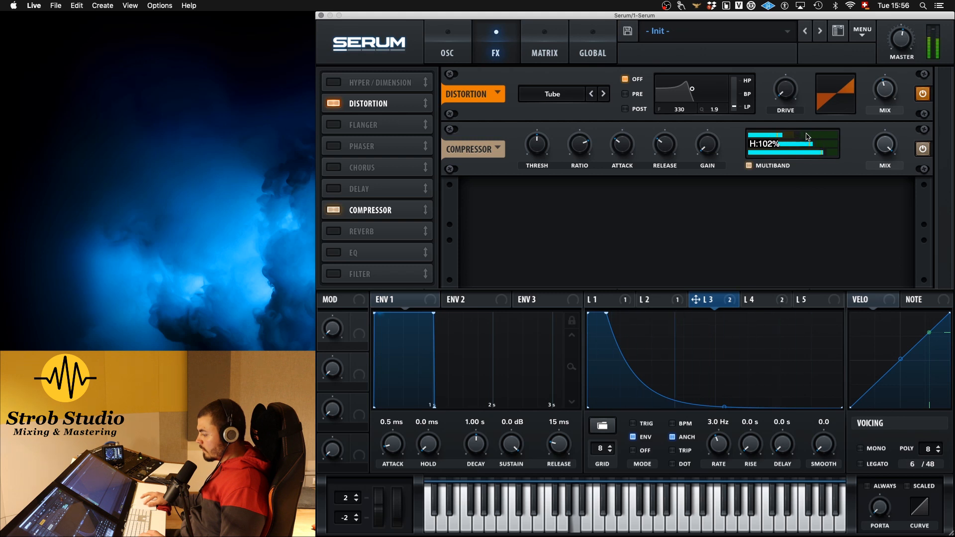
# Fine-tune the compressor's threshold and gain, and set the master volume to 46%
pyautogui.moveTo(539, 147); pyautogui.dragTo(540, 142)
pyautogui.moveTo(708, 145); pyautogui.dragTo(709, 141)
pyautogui.scroll(-2, 904, 47)
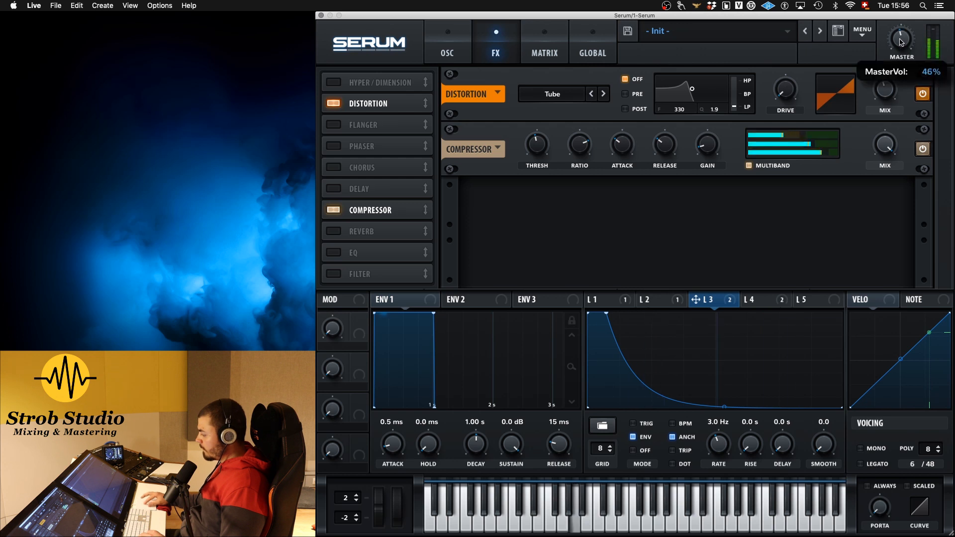
# Narrow oscillator B's unison width to 11 and turn its Sync warp amount down to zero
pyautogui.click(588, 47)
pyautogui.click(504, 195)
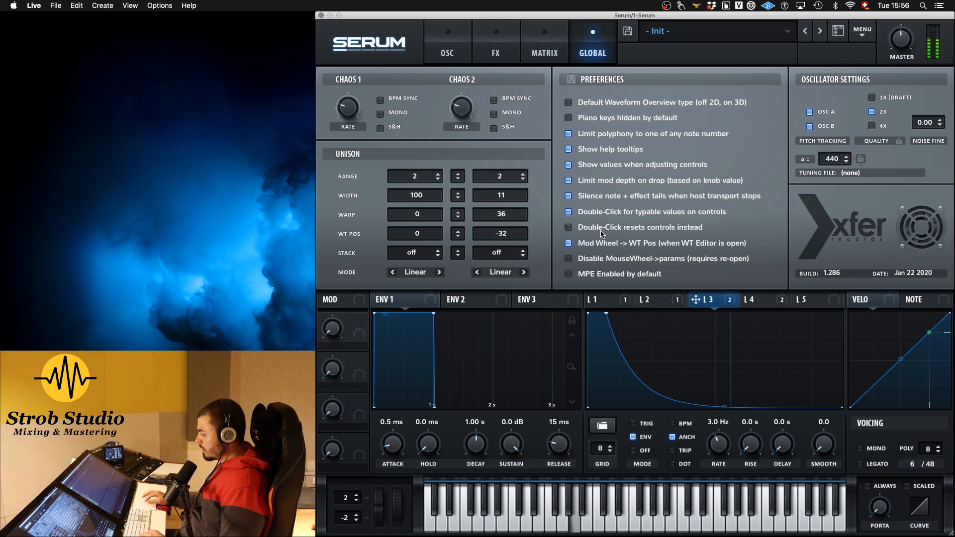
pyautogui.click(427, 39)
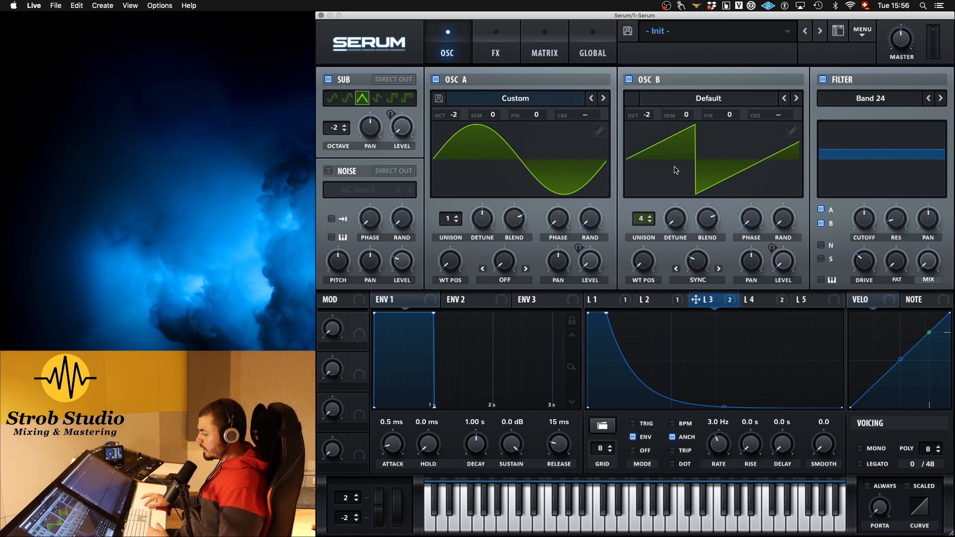
pyautogui.moveTo(698, 263); pyautogui.dragTo(685, 307)
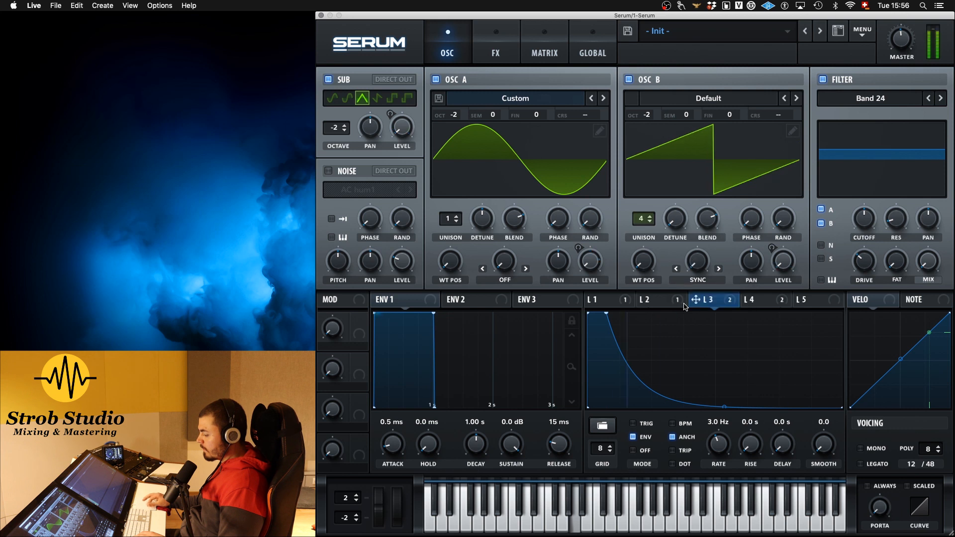
pyautogui.moveTo(698, 269); pyautogui.dragTo(680, 299)
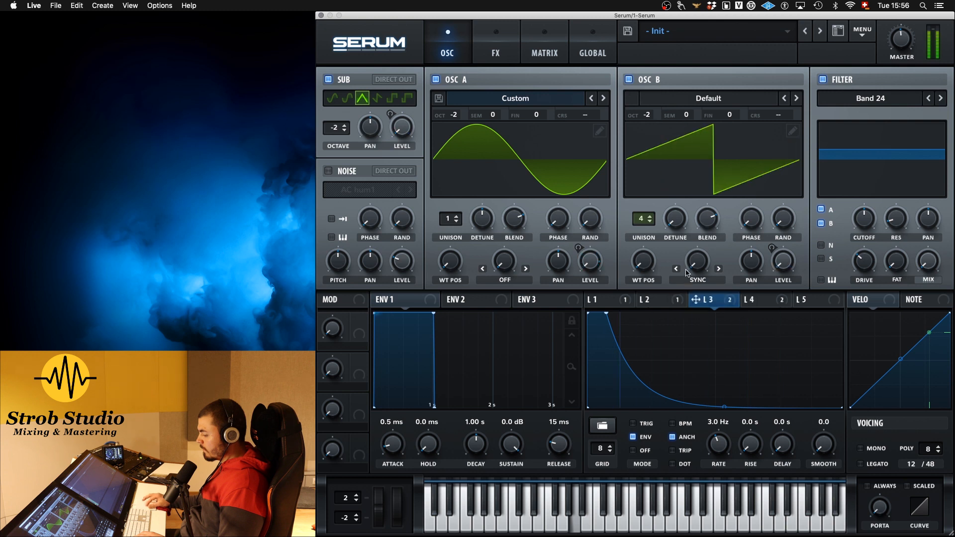
# Raise oscillator B's Sync amount slightly and load the Spectral wavetable Monster 1 [SL] into it
pyautogui.moveTo(692, 267); pyautogui.dragTo(700, 244)
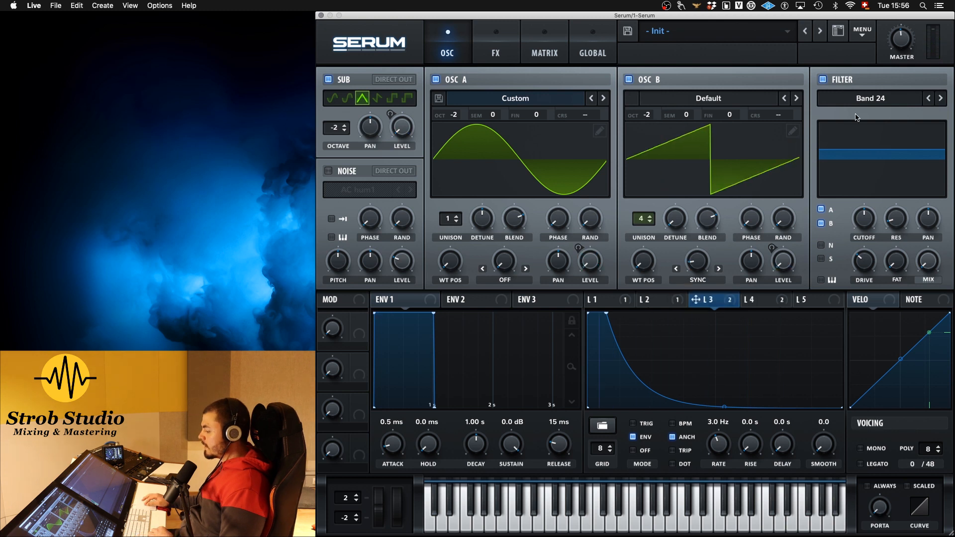
pyautogui.click(730, 102)
pyautogui.moveTo(730, 110)
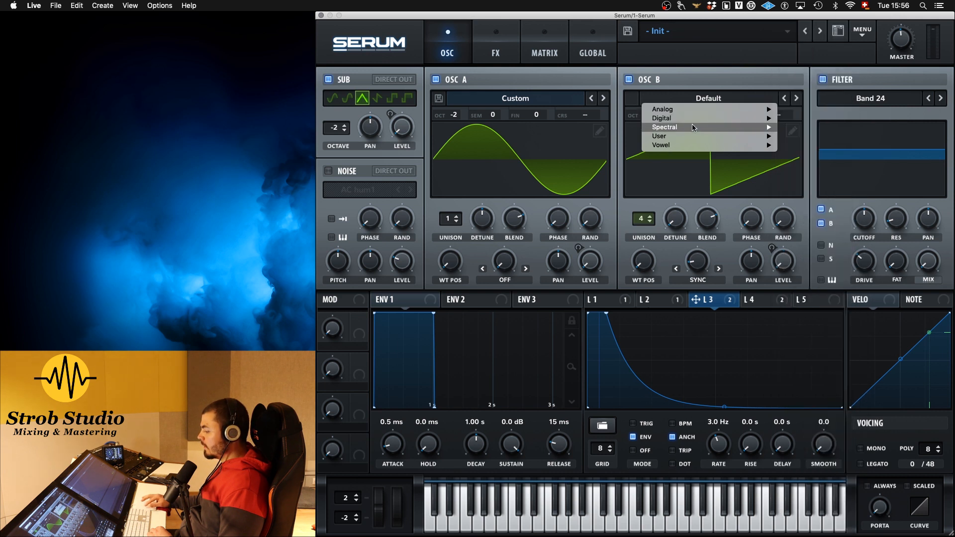
pyautogui.moveTo(691, 125)
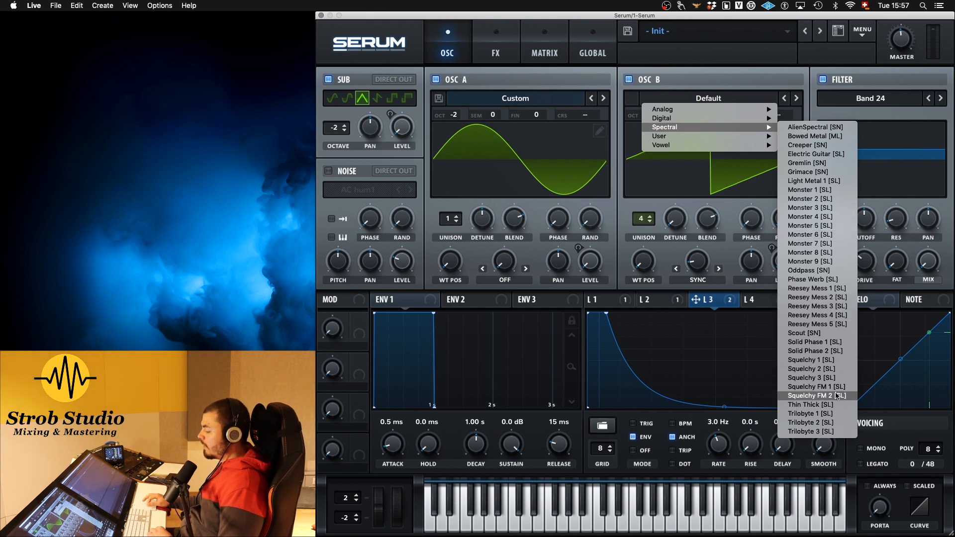
pyautogui.click(814, 190)
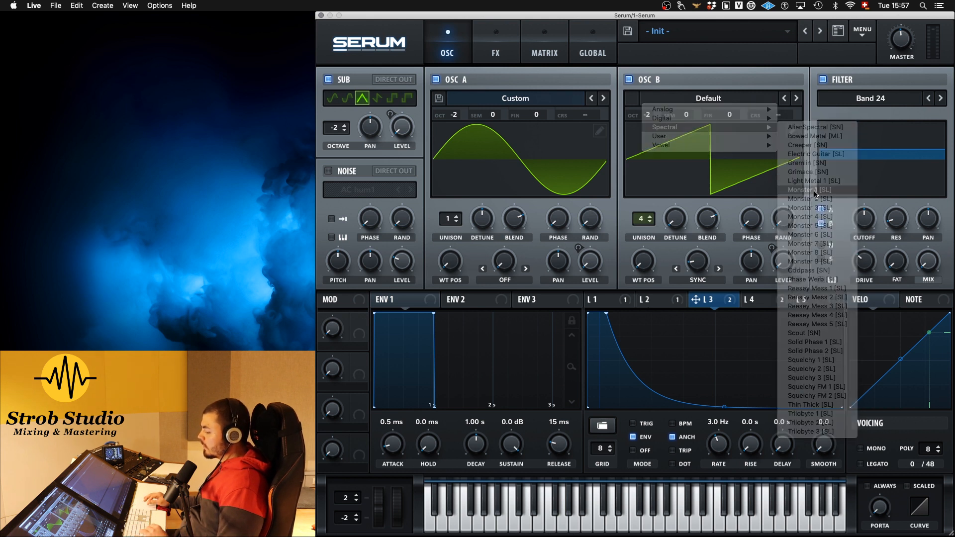
# Audition the wavetables Monster 1 through Monster 6 in oscillator B at different wavetable positions
pyautogui.moveTo(641, 266); pyautogui.dragTo(646, 235)
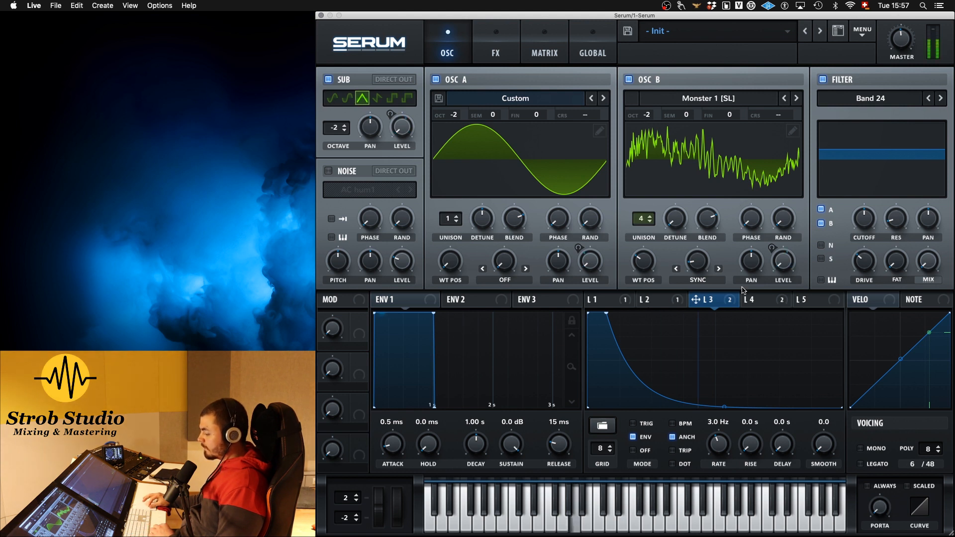
pyautogui.moveTo(643, 260); pyautogui.dragTo(647, 178)
pyautogui.click(794, 105)
pyautogui.click(795, 103)
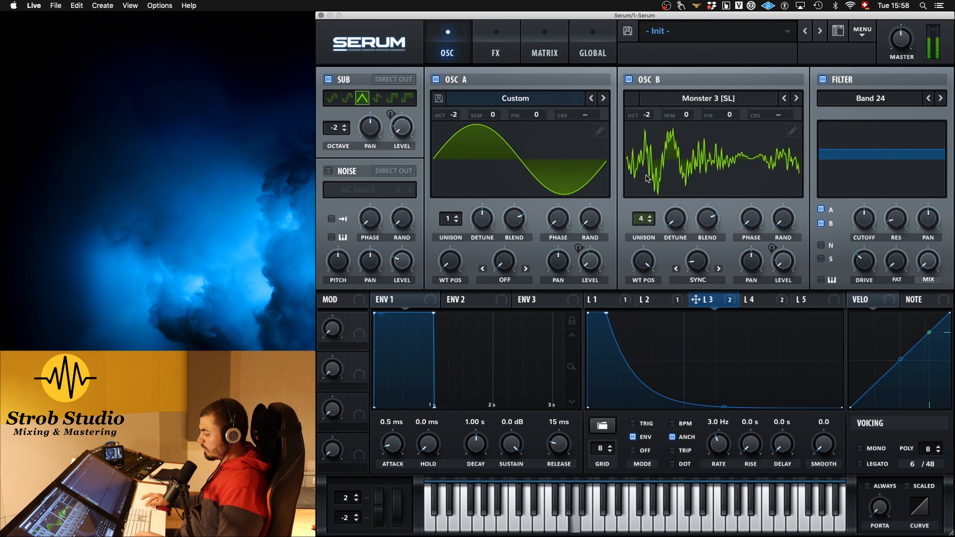
pyautogui.click(796, 99)
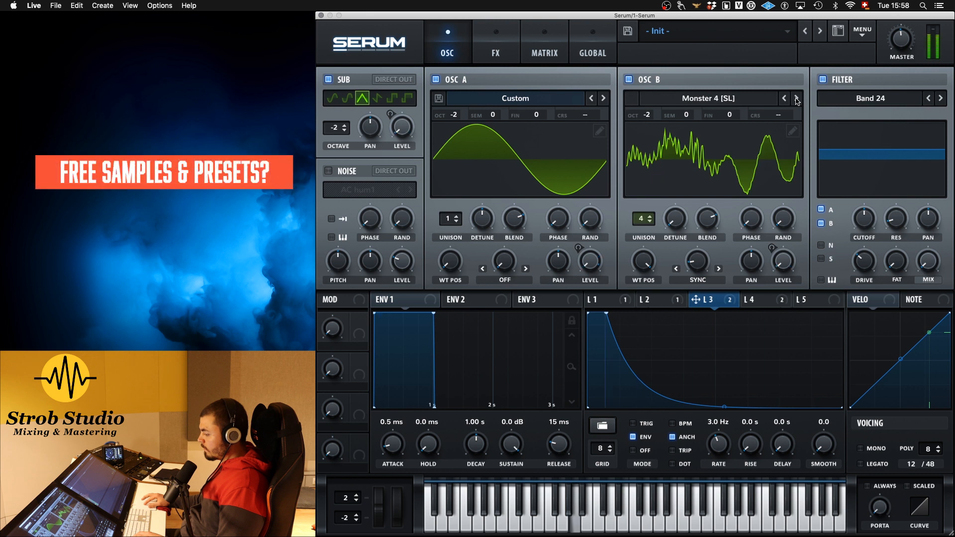
pyautogui.click(796, 99)
pyautogui.moveTo(643, 261); pyautogui.dragTo(638, 312)
pyautogui.click(797, 98)
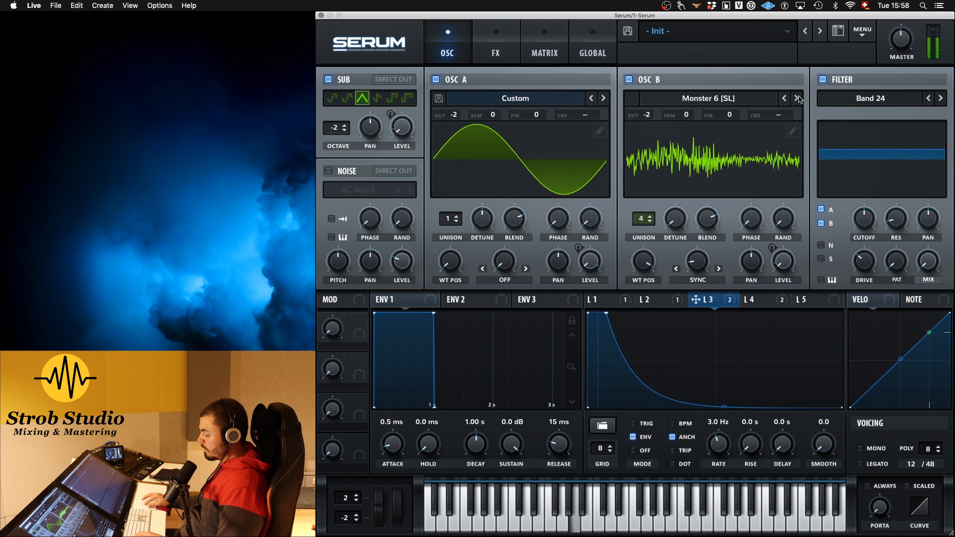
pyautogui.moveTo(652, 259); pyautogui.dragTo(643, 299)
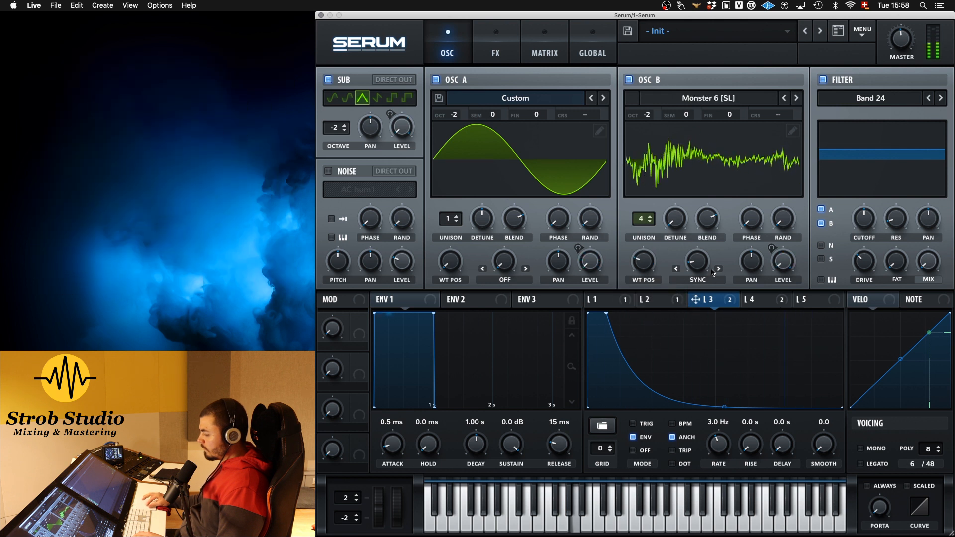
# Load the Monster 7 [SL] wavetable into oscillator B, raise its wavetable position and turn the Sync amount up slightly
pyautogui.click(796, 98)
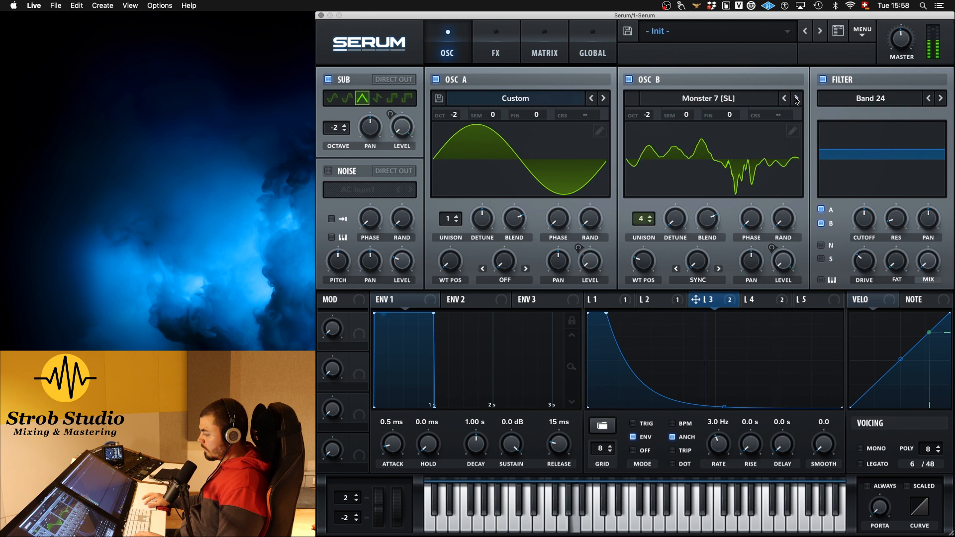
pyautogui.moveTo(644, 260); pyautogui.dragTo(638, 202)
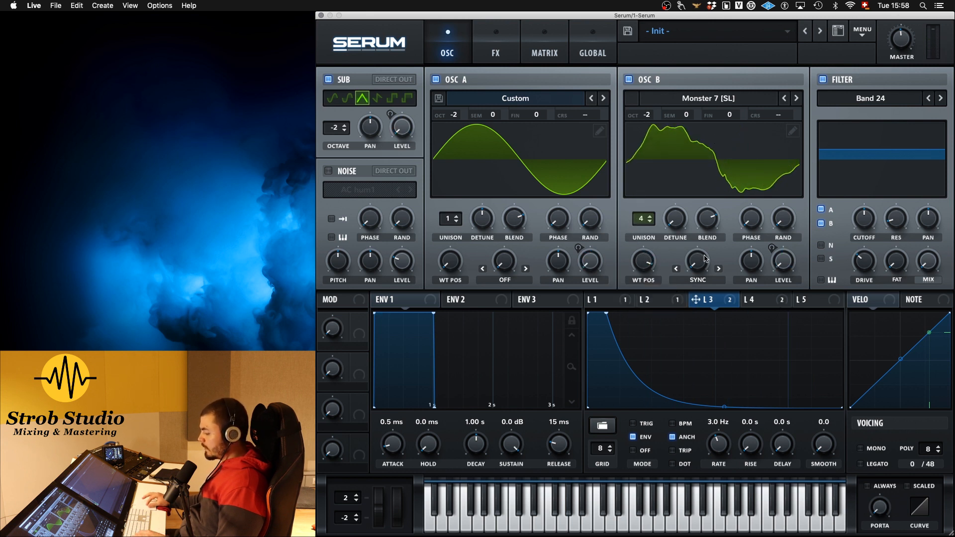
pyautogui.moveTo(704, 269); pyautogui.dragTo(698, 248)
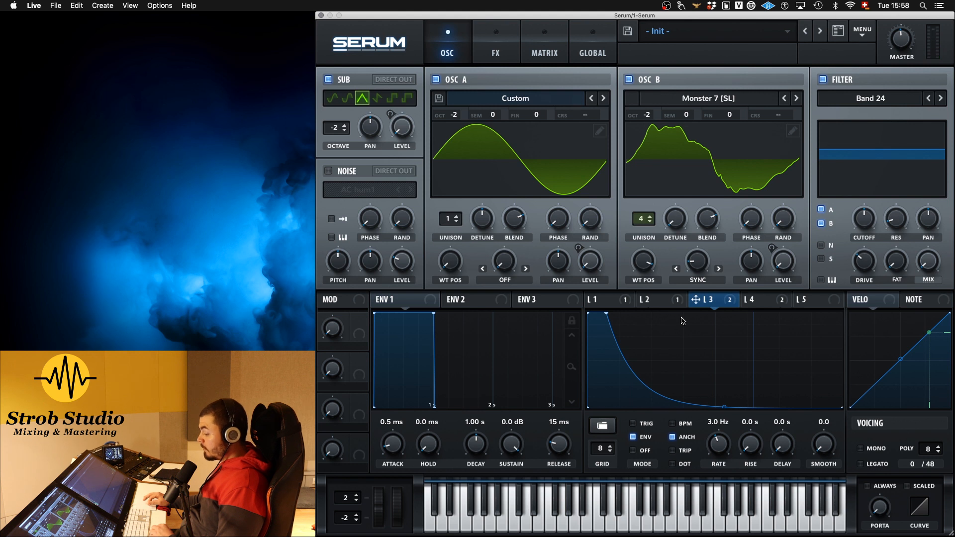
# Assign LFO 5 to oscillator B's wavetable position and reshape its curve into a low central peak with a bent rise
pyautogui.click(812, 301)
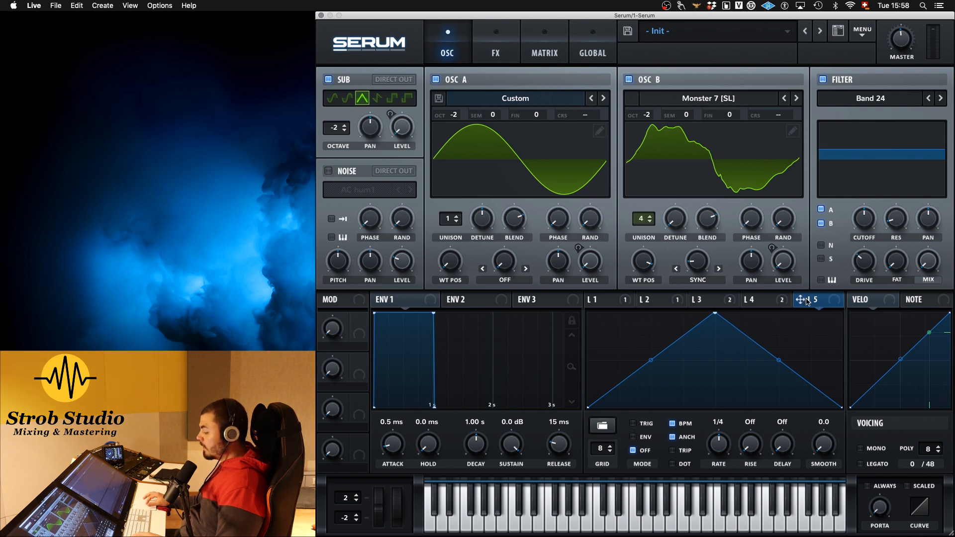
pyautogui.moveTo(801, 300); pyautogui.dragTo(625, 261)
pyautogui.moveTo(714, 312); pyautogui.dragTo(828, 371)
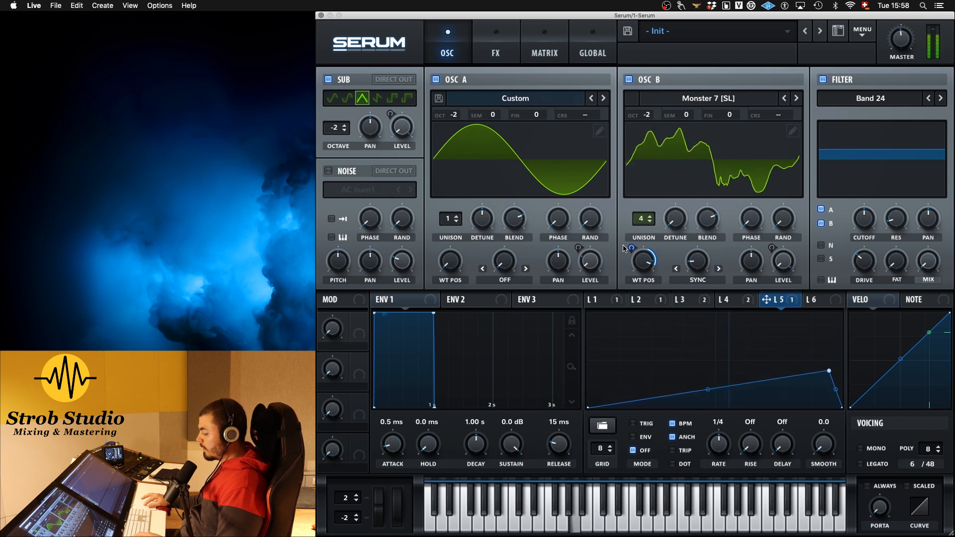
pyautogui.moveTo(631, 248); pyautogui.dragTo(631, 256)
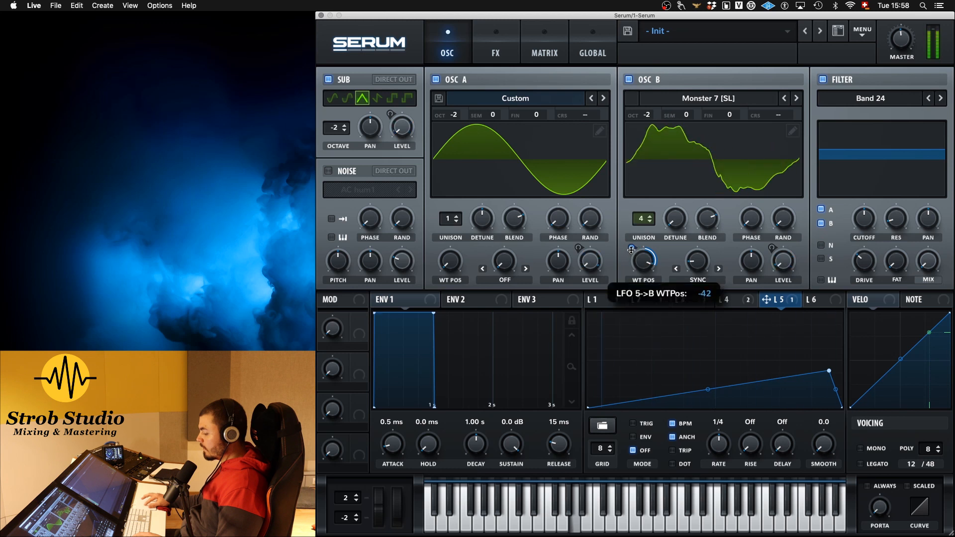
pyautogui.moveTo(708, 389); pyautogui.dragTo(708, 403)
pyautogui.moveTo(834, 374); pyautogui.dragTo(715, 378)
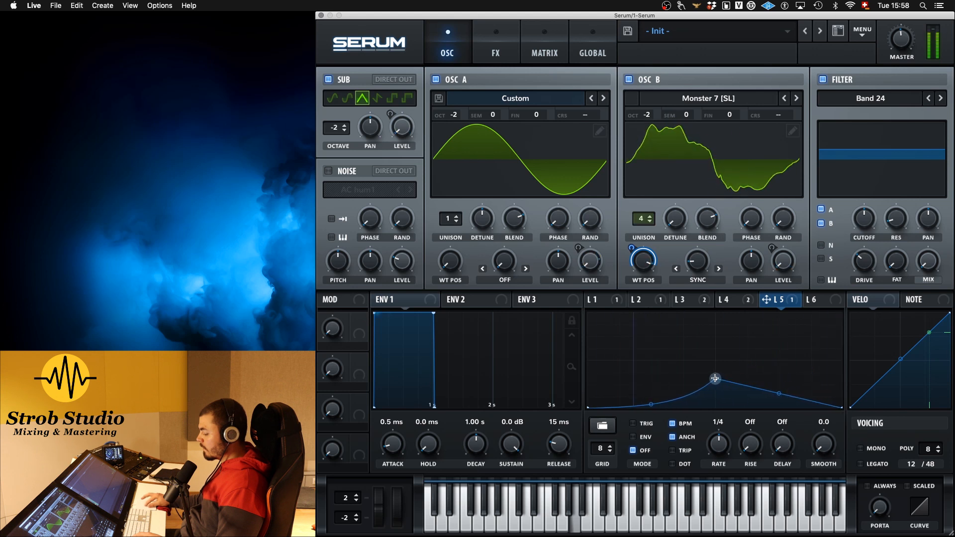
# Readjust oscillator B's wavetable position and reduce LFO 5's modulation of it to a small amount
pyautogui.moveTo(642, 263); pyautogui.dragTo(640, 289)
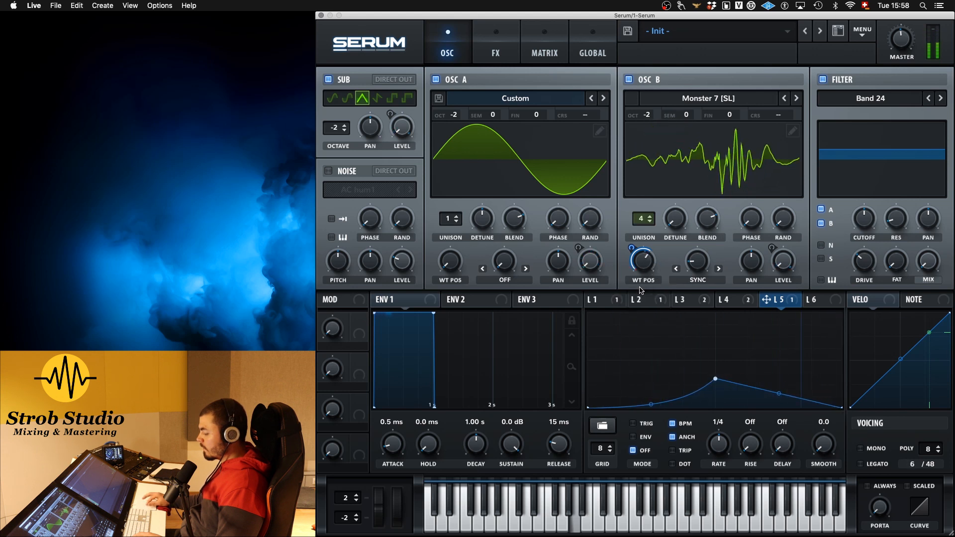
pyautogui.moveTo(630, 243); pyautogui.dragTo(630, 247)
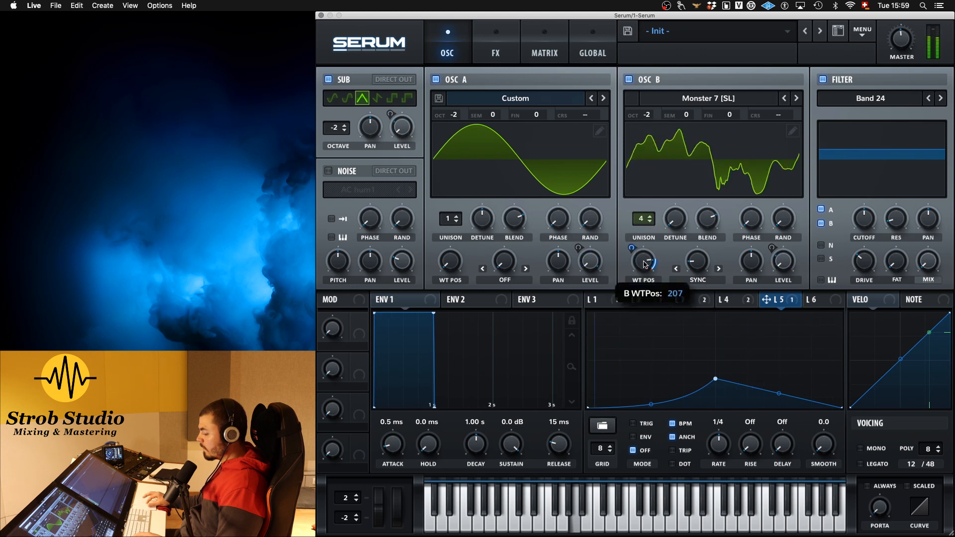
pyautogui.moveTo(634, 247); pyautogui.dragTo(622, 307)
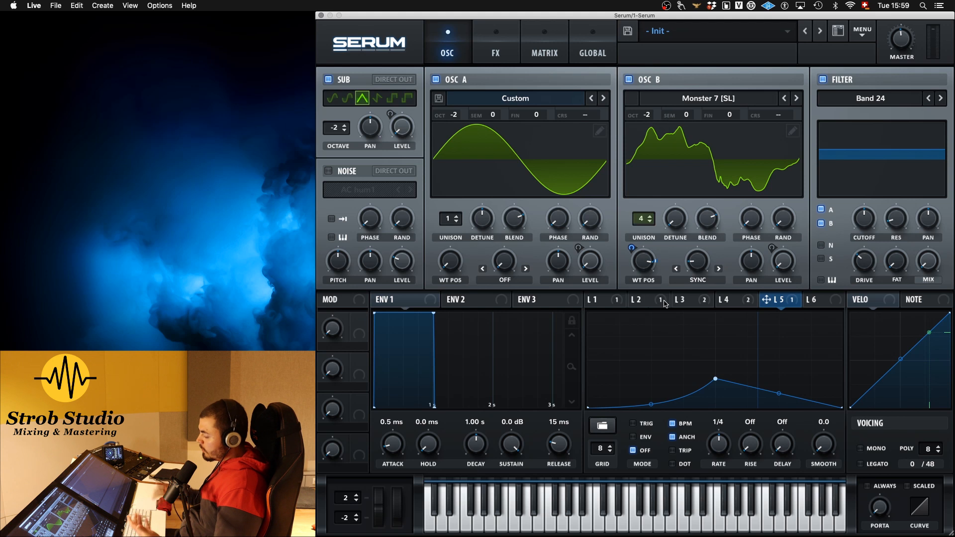
# Load the Spectral wavetable Squelchy 1 [SL] into oscillator B, lower its wavetable position and compare it with Squelchy 2
pyautogui.click(738, 99)
pyautogui.moveTo(697, 127)
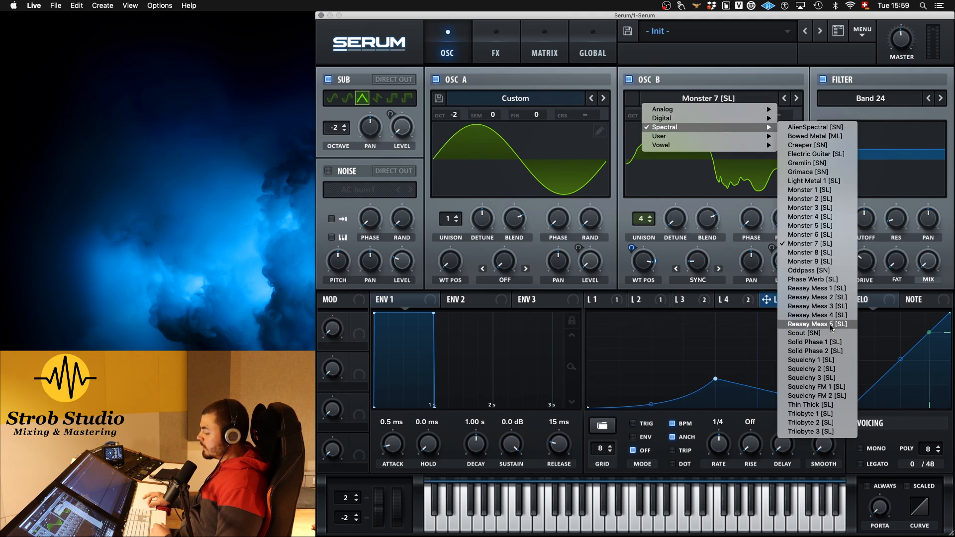
pyautogui.click(810, 360)
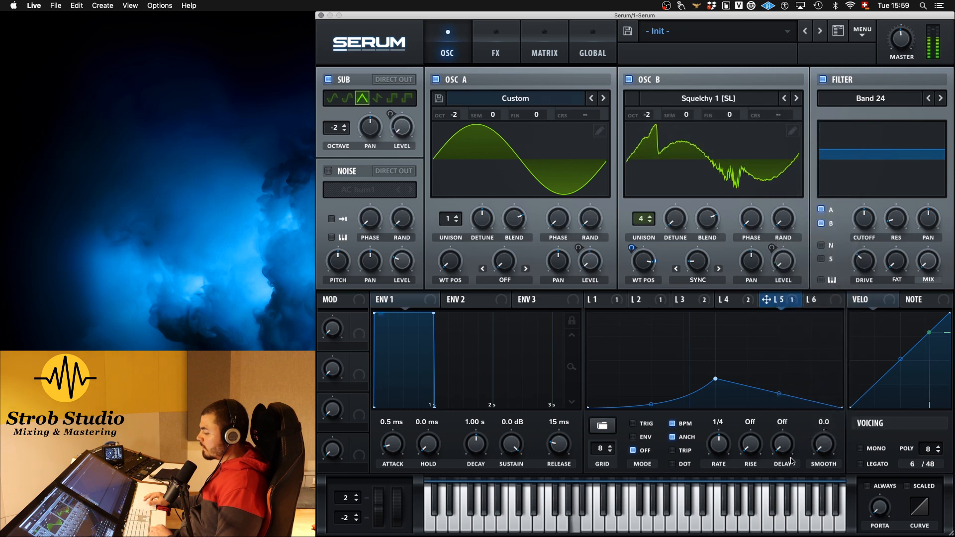
pyautogui.moveTo(632, 248); pyautogui.dragTo(649, 263)
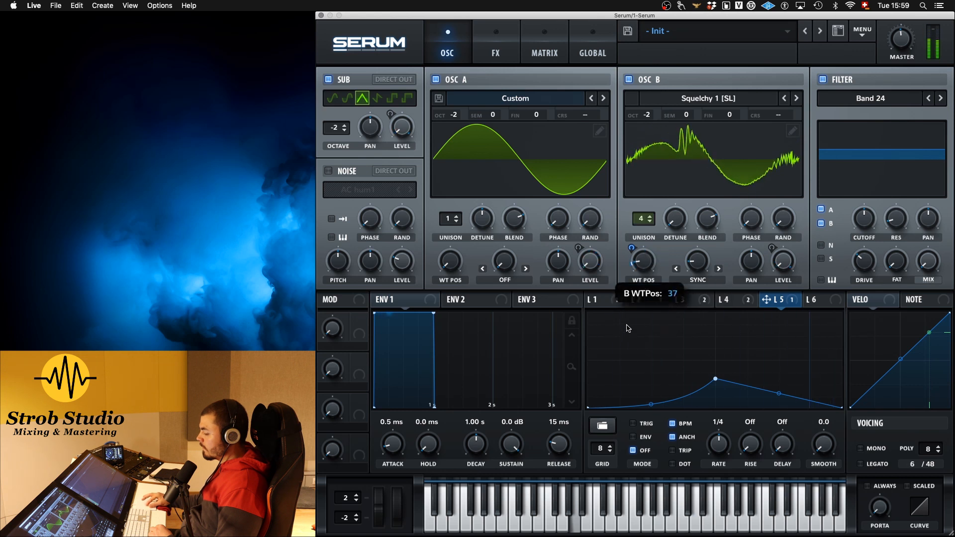
pyautogui.click(796, 98)
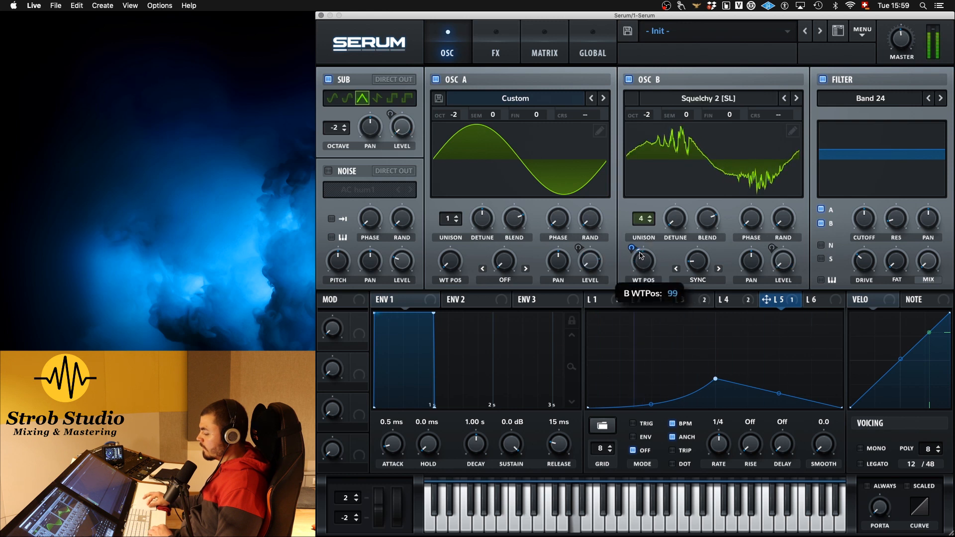
pyautogui.click(786, 99)
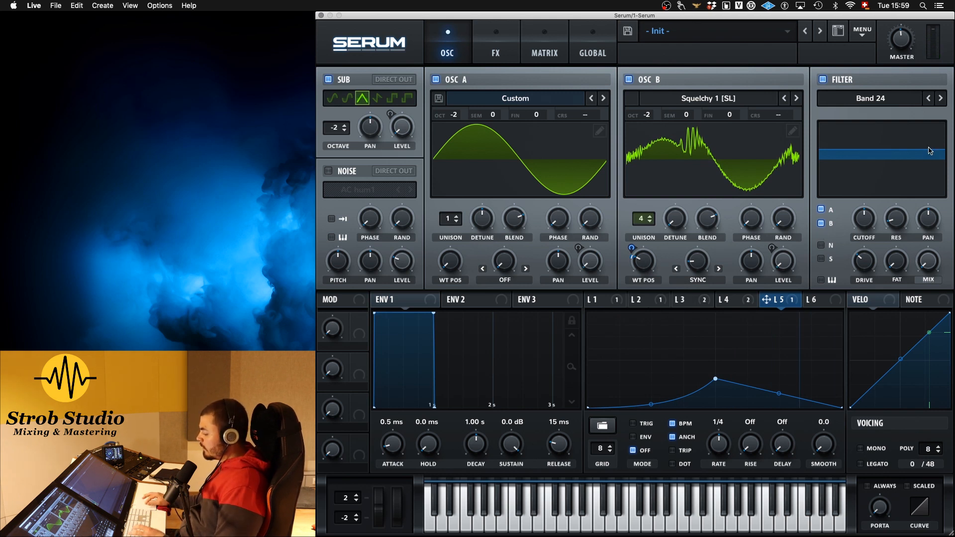
# Set the filter drive to 54%
pyautogui.moveTo(868, 271); pyautogui.dragTo(864, 242)
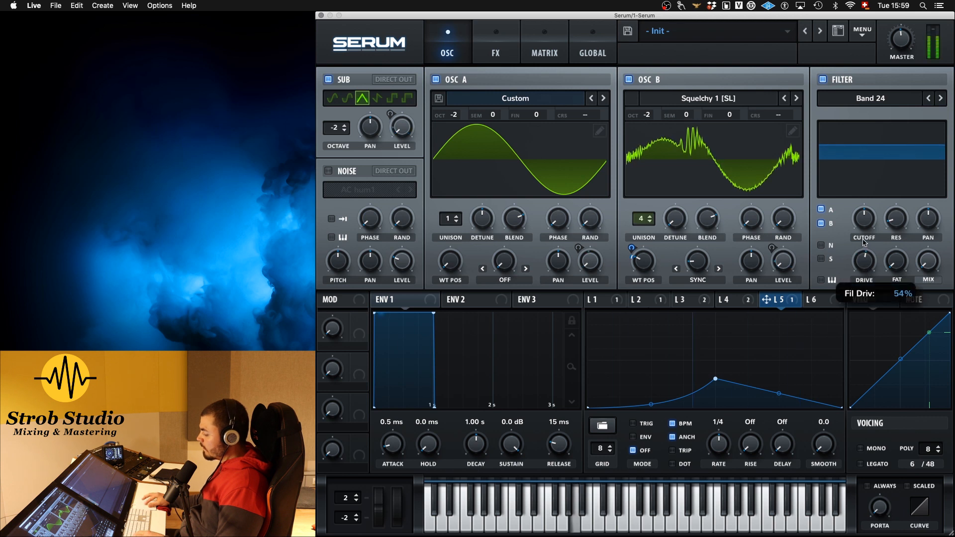
pyautogui.moveTo(899, 52)
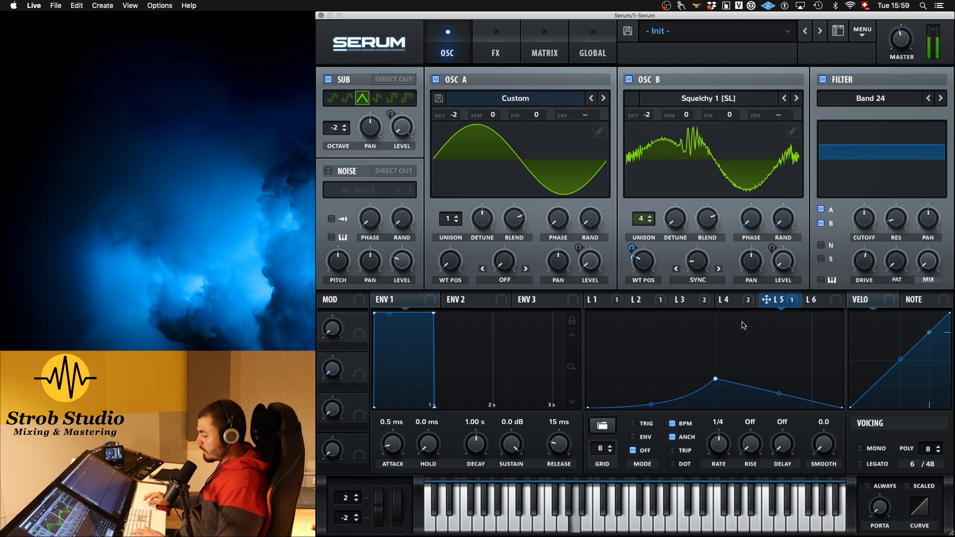
# Reshape LFO 2's curve by raising its first breakpoint to full level and bending the falling slope slightly downward
pyautogui.click(662, 302)
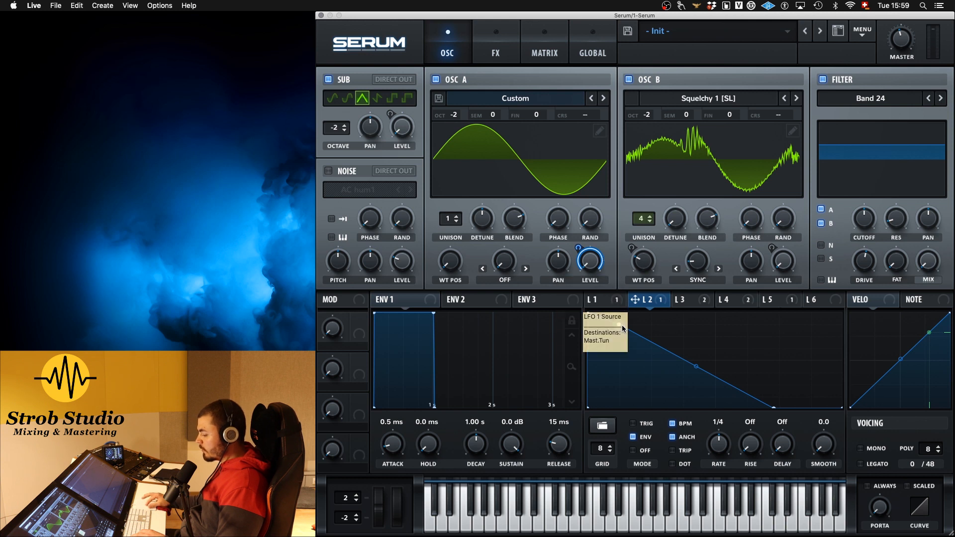
pyautogui.moveTo(621, 326); pyautogui.dragTo(604, 314)
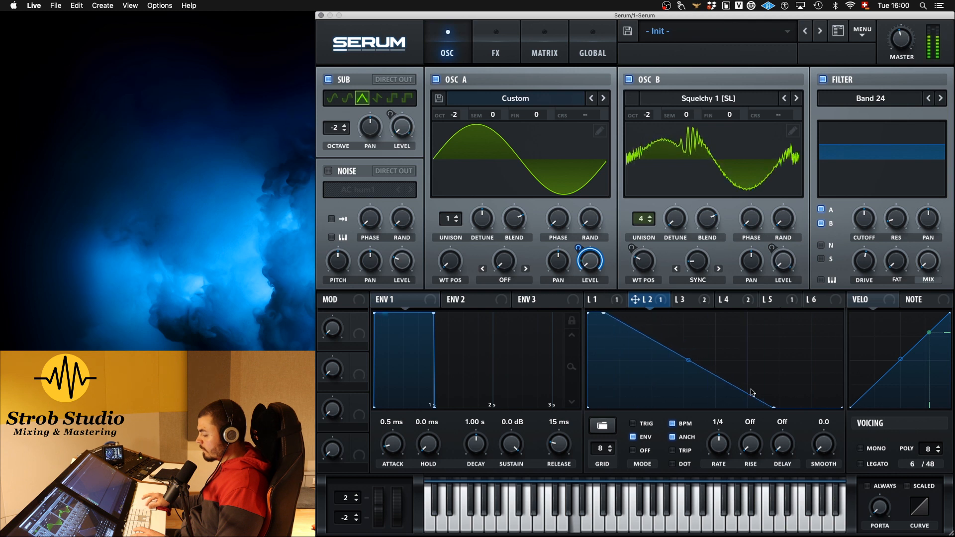
pyautogui.moveTo(773, 409)
pyautogui.mouseDown()
pyautogui.moveTo(697, 409)
pyautogui.moveTo(772, 410)
pyautogui.mouseUp()
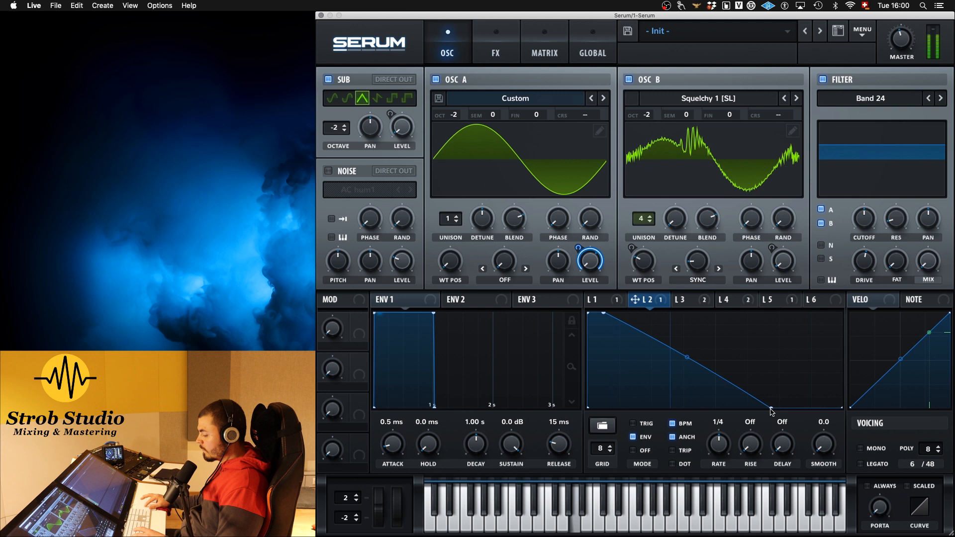
pyautogui.moveTo(687, 358); pyautogui.dragTo(688, 366)
# Review the modulation matrix and LFO shapes, set LFO 3's rate to 2.2 Hz and reduce its modulation of the compressor's mid band
pyautogui.click(549, 52)
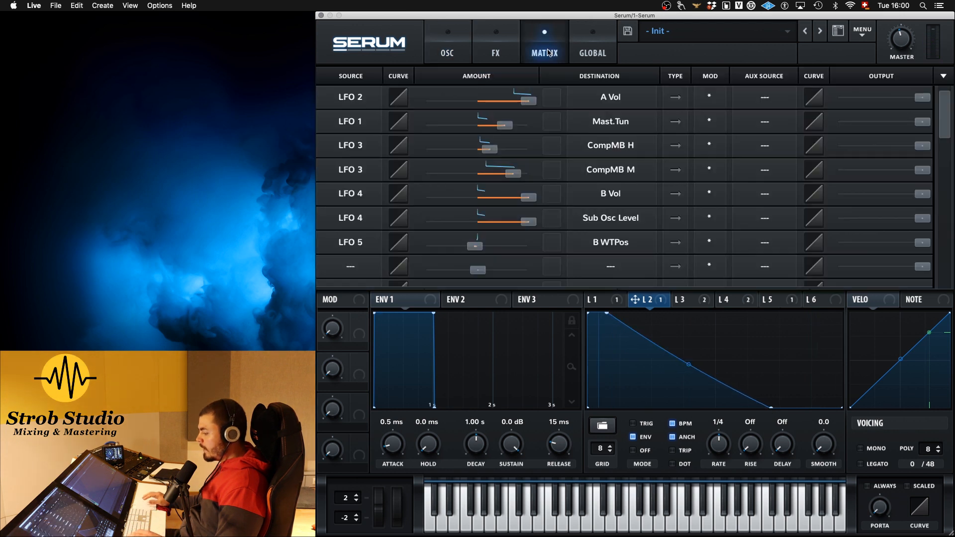
pyautogui.click(779, 300)
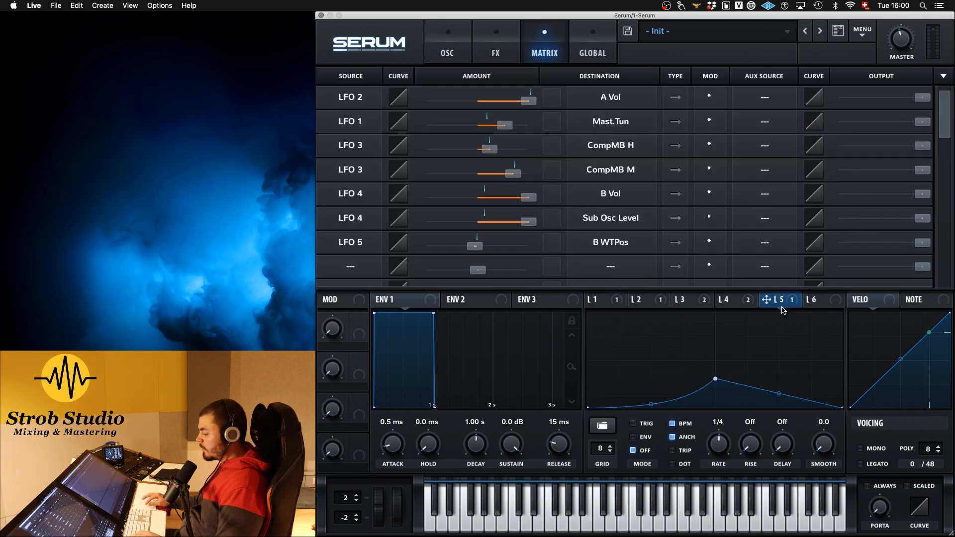
pyautogui.click(739, 300)
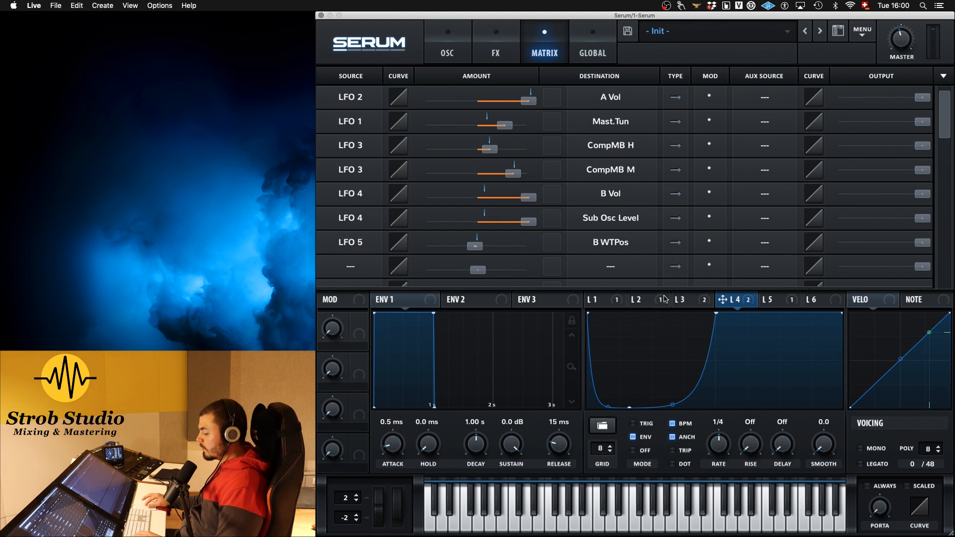
pyautogui.click(689, 300)
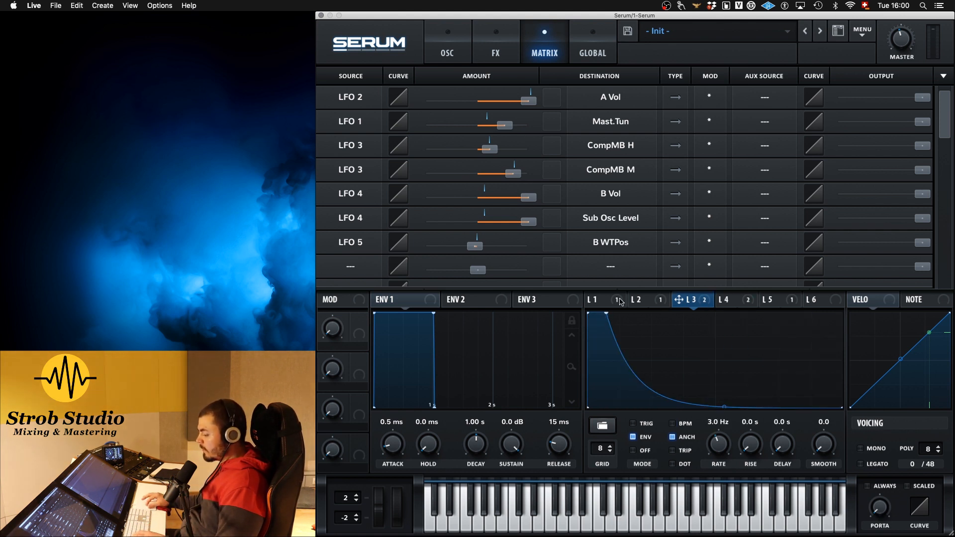
pyautogui.moveTo(722, 452); pyautogui.dragTo(725, 410)
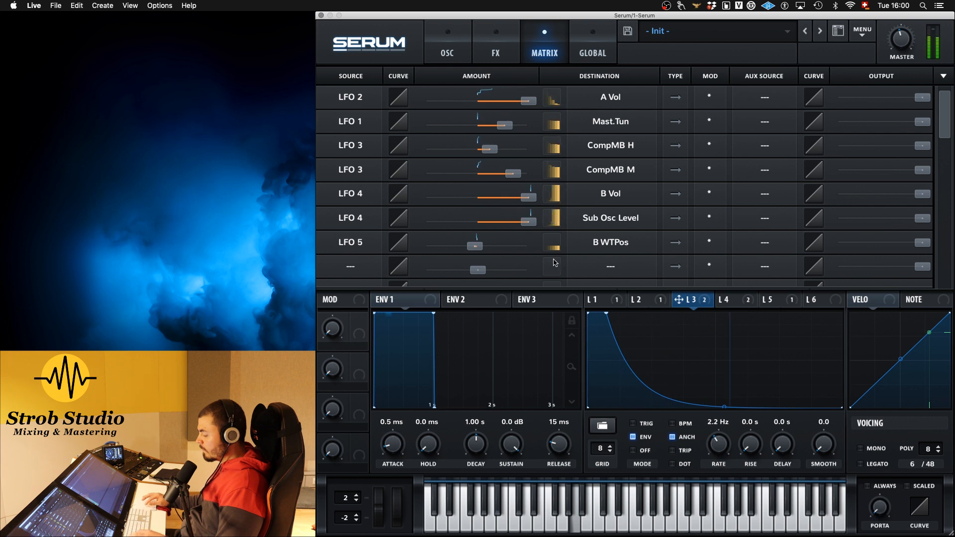
pyautogui.moveTo(512, 178)
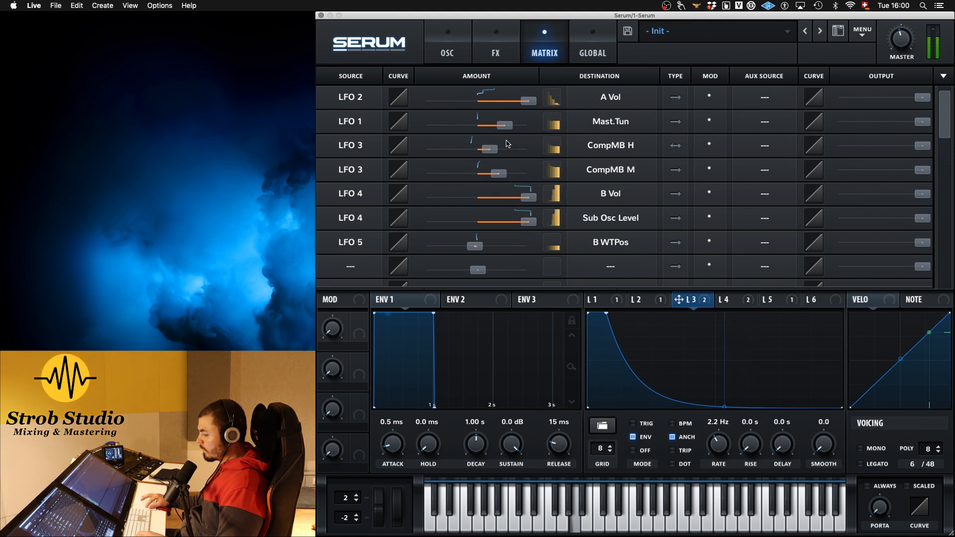
# Raise LFO 3's modulation of the compressor's high band moderately and turn up the oscillator filter's mix
pyautogui.moveTo(507, 143); pyautogui.dragTo(514, 153)
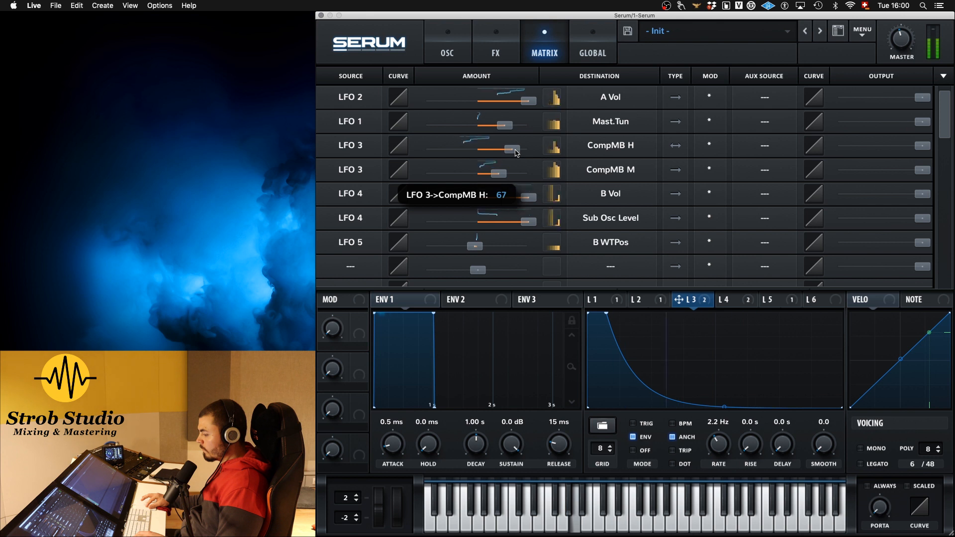
pyautogui.moveTo(510, 151); pyautogui.dragTo(496, 151)
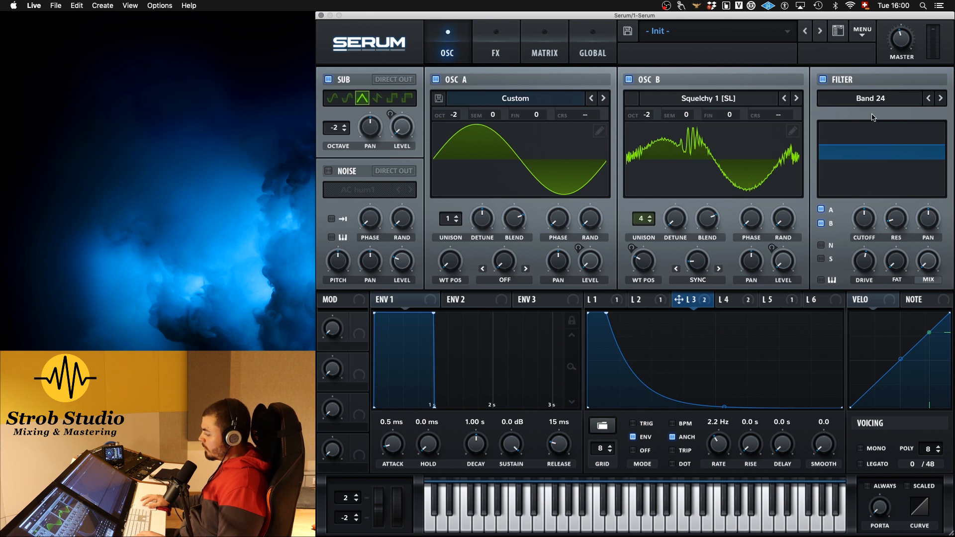
pyautogui.moveTo(922, 255); pyautogui.dragTo(891, 208)
# Reshape LFO 6 into a steep decay by replacing its centre peak with an early full-level point and bending the falling slope down
pyautogui.click(815, 301)
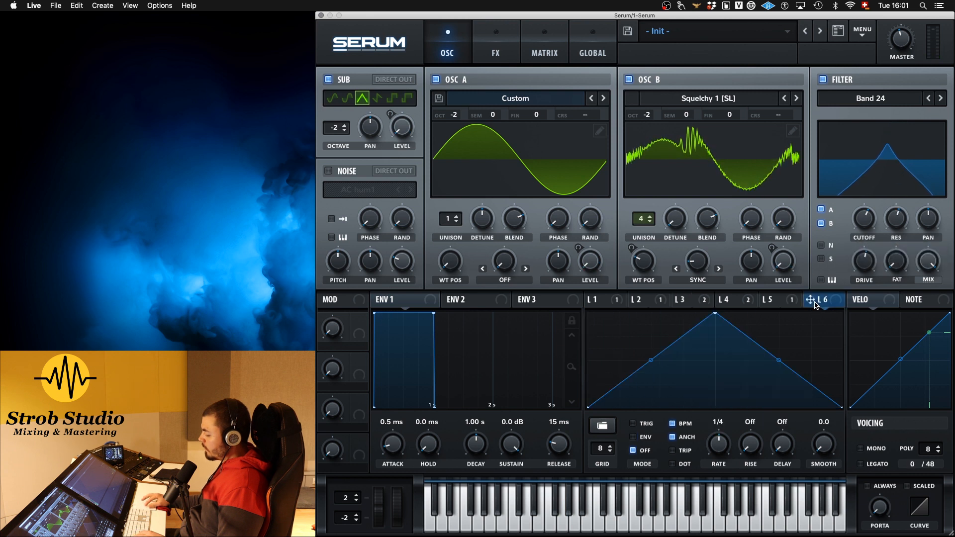
pyautogui.doubleClick(713, 314)
pyautogui.doubleClick(652, 345)
pyautogui.moveTo(652, 347); pyautogui.dragTo(600, 281)
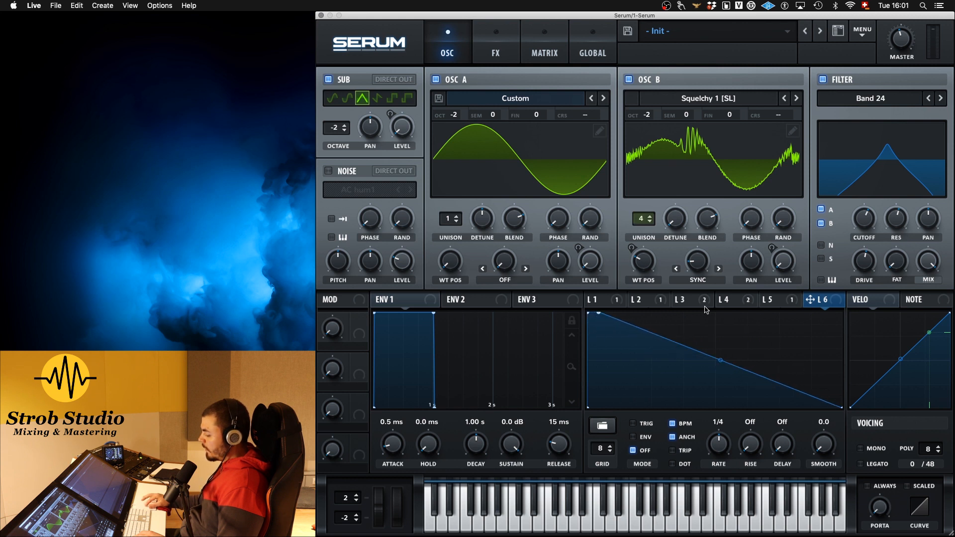
pyautogui.moveTo(714, 364); pyautogui.dragTo(689, 399)
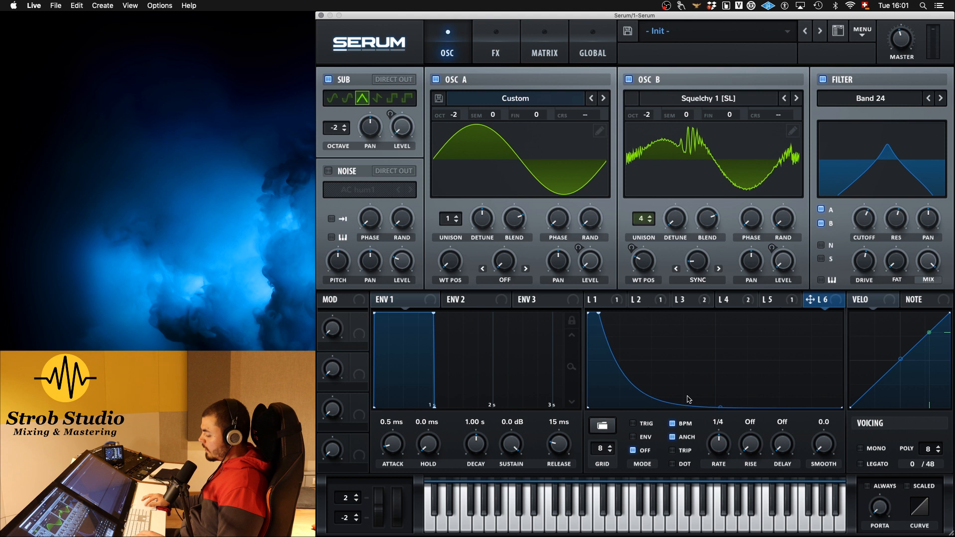
# Assign LFO 6 in envelope mode to the filter's resonance and mix, with the base mix turned fully down
pyautogui.moveTo(812, 294); pyautogui.dragTo(894, 214)
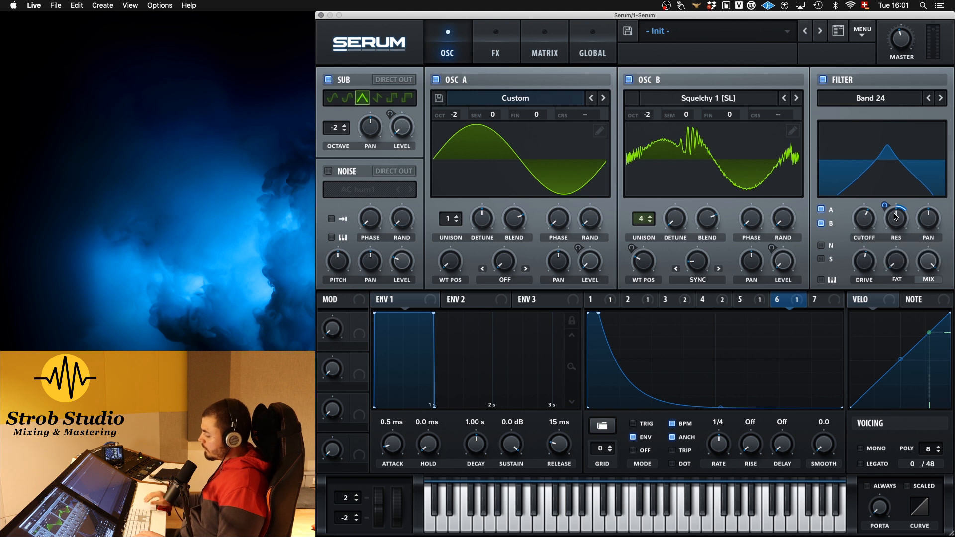
pyautogui.moveTo(931, 262); pyautogui.dragTo(930, 314)
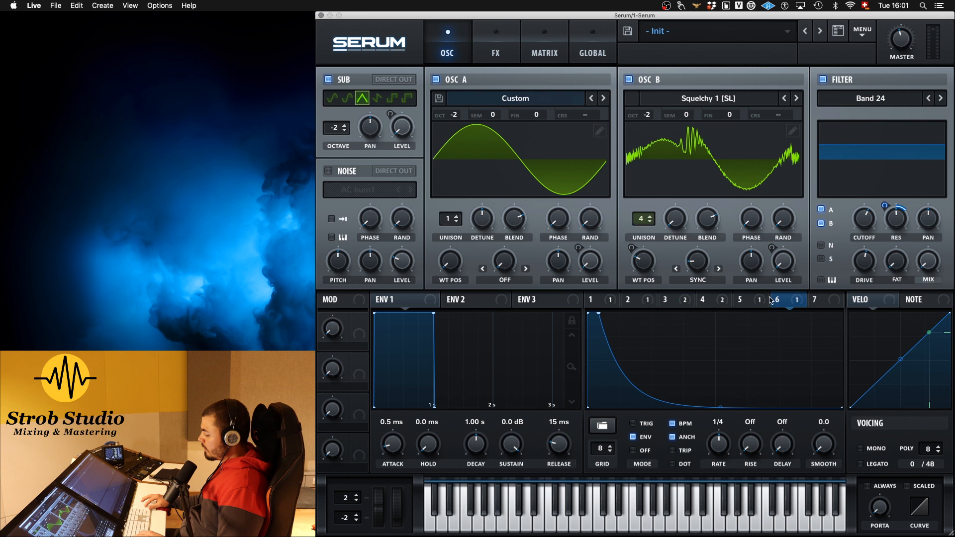
pyautogui.moveTo(783, 303); pyautogui.dragTo(925, 263)
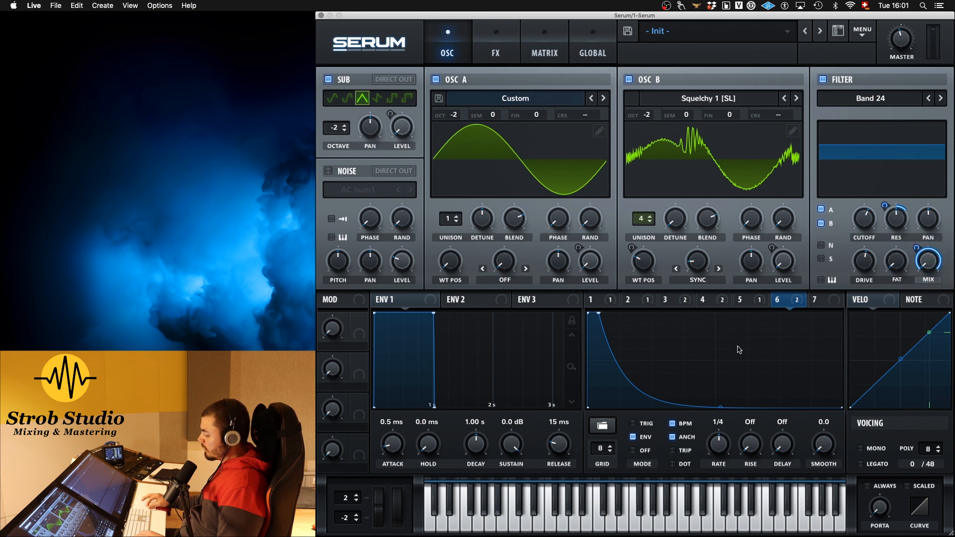
# Fine-tune the filter's cutoff, resonance and LFO 6 mix modulation amount while auditioning the kick
pyautogui.moveTo(928, 271); pyautogui.dragTo(909, 264)
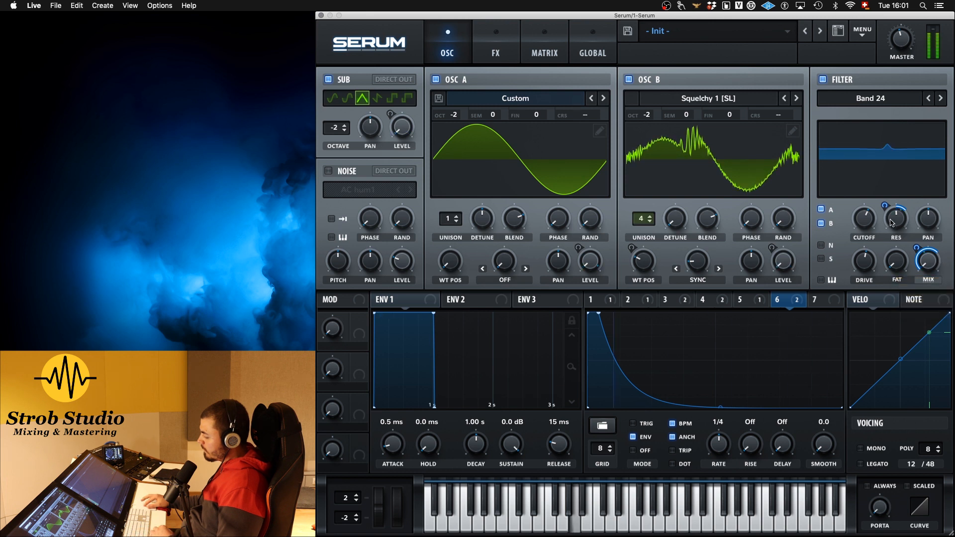
pyautogui.moveTo(916, 247); pyautogui.dragTo(910, 257)
pyautogui.moveTo(858, 213); pyautogui.dragTo(861, 225)
pyautogui.moveTo(916, 248)
pyautogui.mouseDown()
pyautogui.moveTo(915, 239)
pyautogui.moveTo(913, 249)
pyautogui.mouseUp()
pyautogui.moveTo(896, 218); pyautogui.dragTo(893, 191)
pyautogui.moveTo(863, 226)
pyautogui.mouseDown()
pyautogui.moveTo(862, 203)
pyautogui.moveTo(863, 217)
pyautogui.mouseUp()
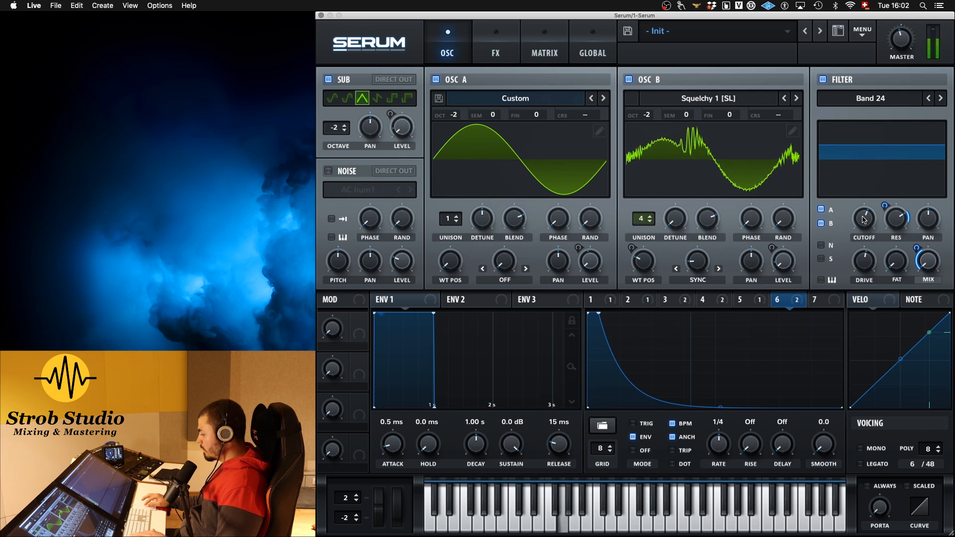
# Modulate the distortion effect's drive with LFO 6
pyautogui.click(497, 53)
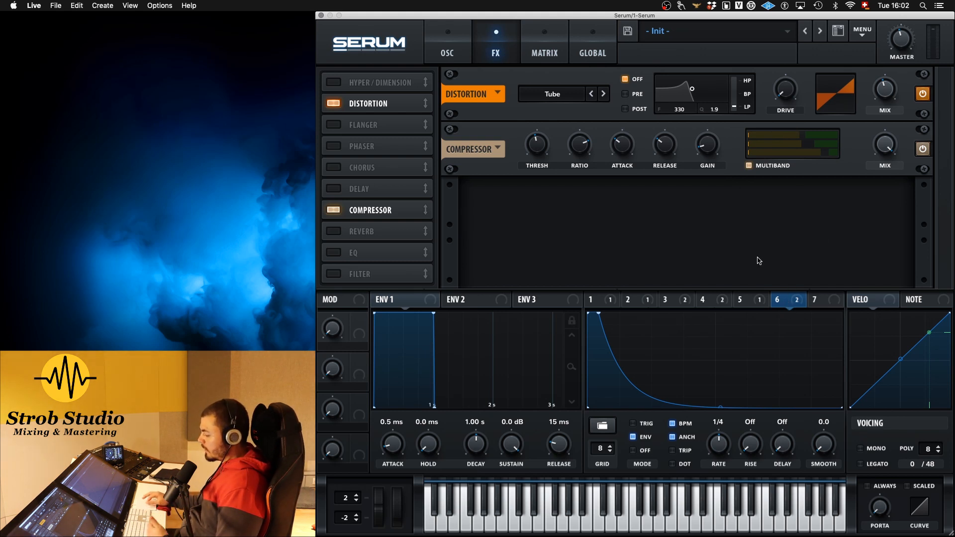
pyautogui.moveTo(780, 304); pyautogui.dragTo(764, 100)
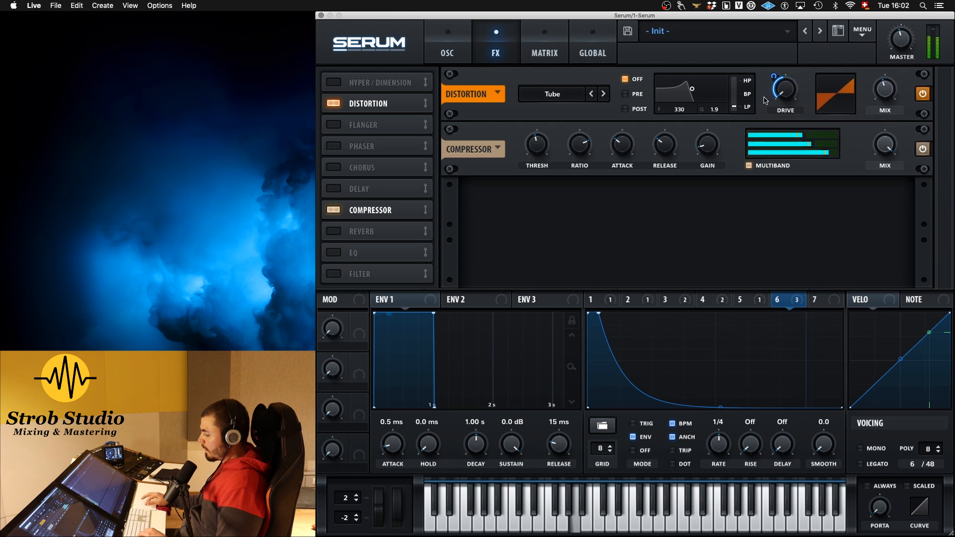
# Enable the distortion's pre filter, modulate its Q with LFO 6 and set it to 688 Hz with Q 2.6
pyautogui.click(625, 94)
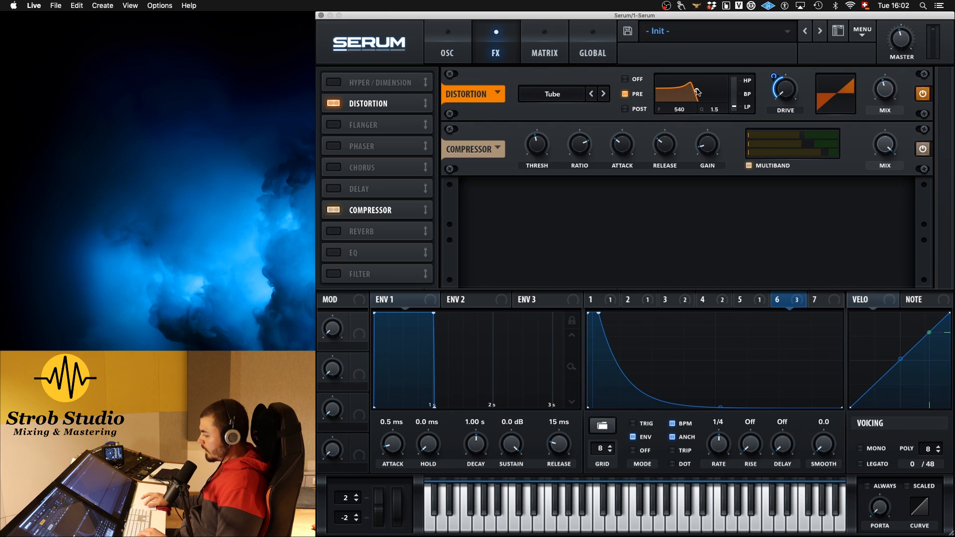
pyautogui.moveTo(784, 303); pyautogui.dragTo(712, 112)
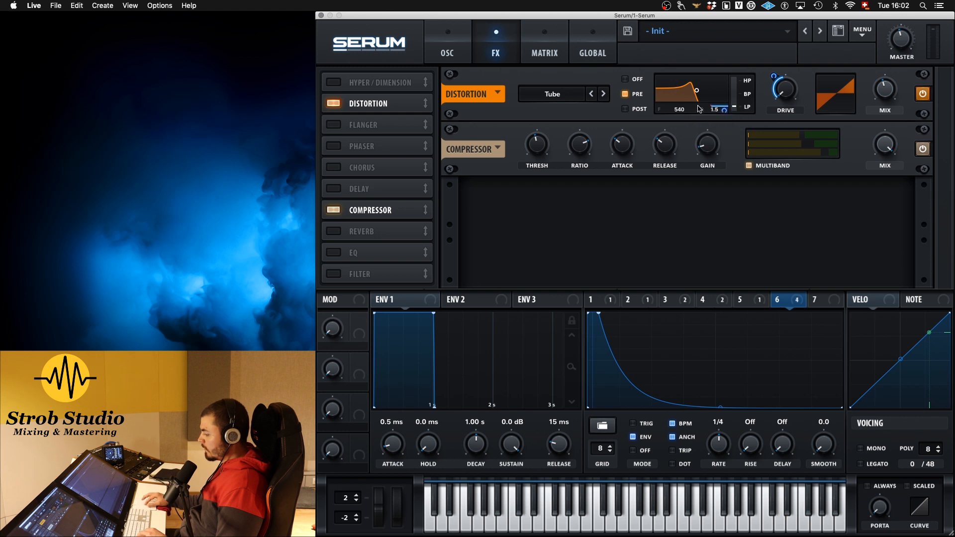
pyautogui.moveTo(697, 92)
pyautogui.mouseDown()
pyautogui.moveTo(706, 82)
pyautogui.moveTo(696, 64)
pyautogui.moveTo(700, 90)
pyautogui.mouseUp()
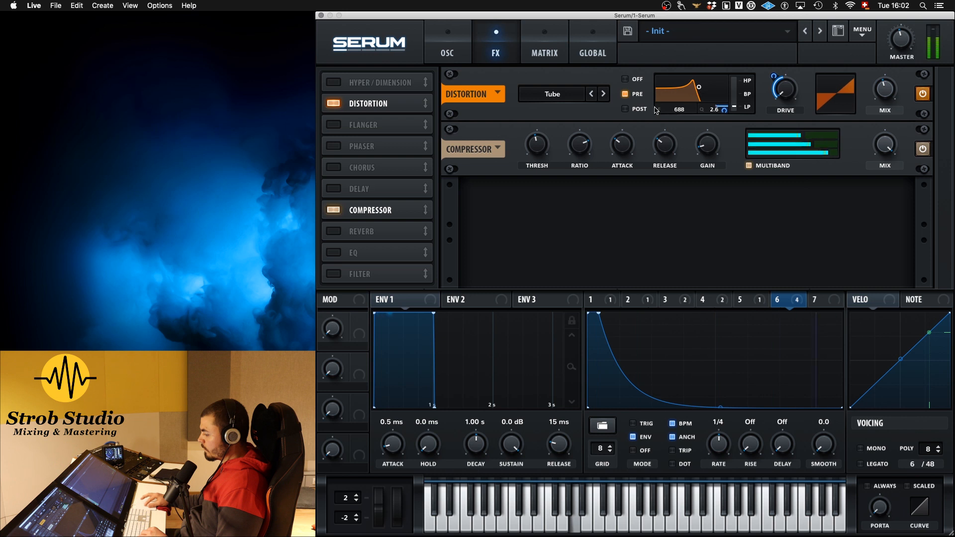
# Raise LFO 6's modulation of the distortion drive to the maximum and change the distortion type to Diode 1
pyautogui.moveTo(775, 77)
pyautogui.moveTo(775, 77); pyautogui.dragTo(774, 53)
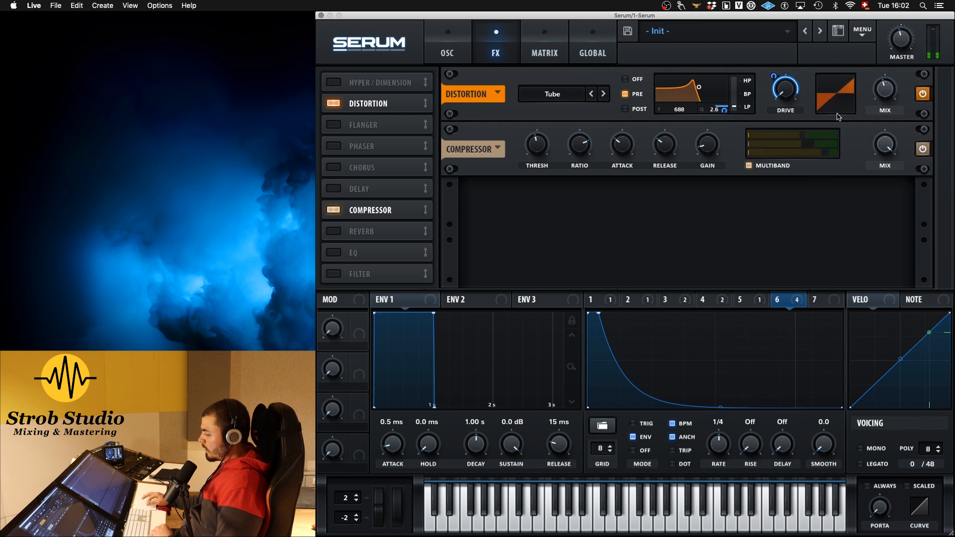
pyautogui.click(566, 99)
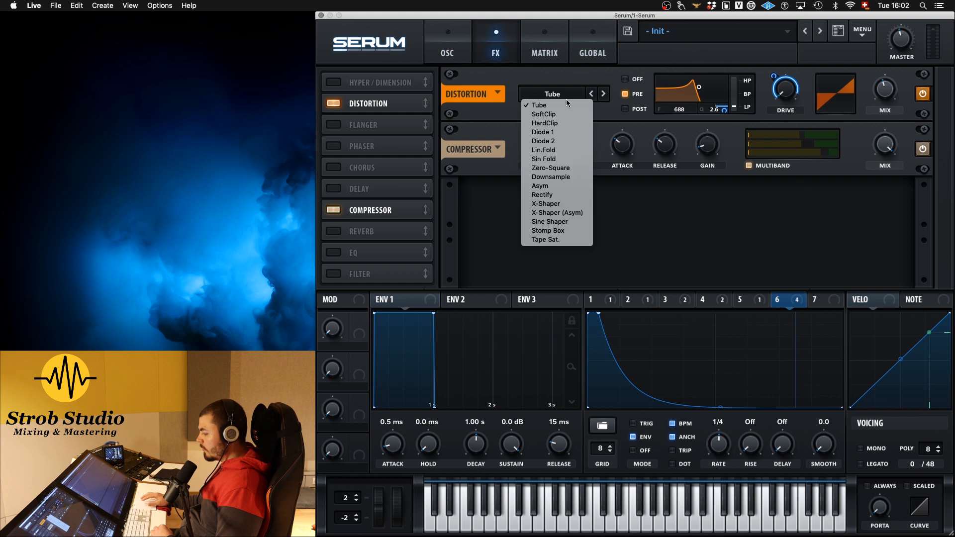
pyautogui.click(571, 133)
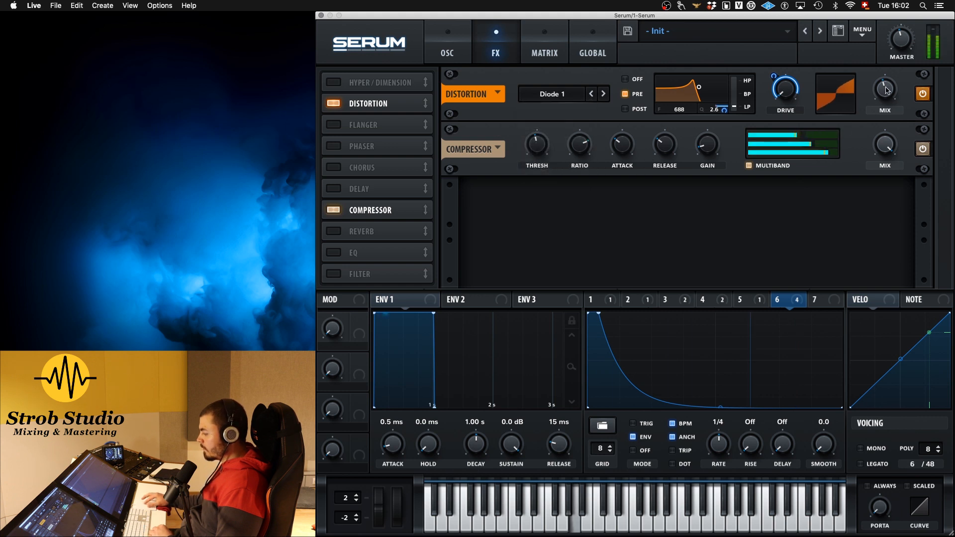
# Lower the distortion's base mix and modulate it with LFO 6 by an amount of 56
pyautogui.moveTo(883, 92); pyautogui.dragTo(876, 110)
pyautogui.moveTo(789, 300); pyautogui.dragTo(881, 89)
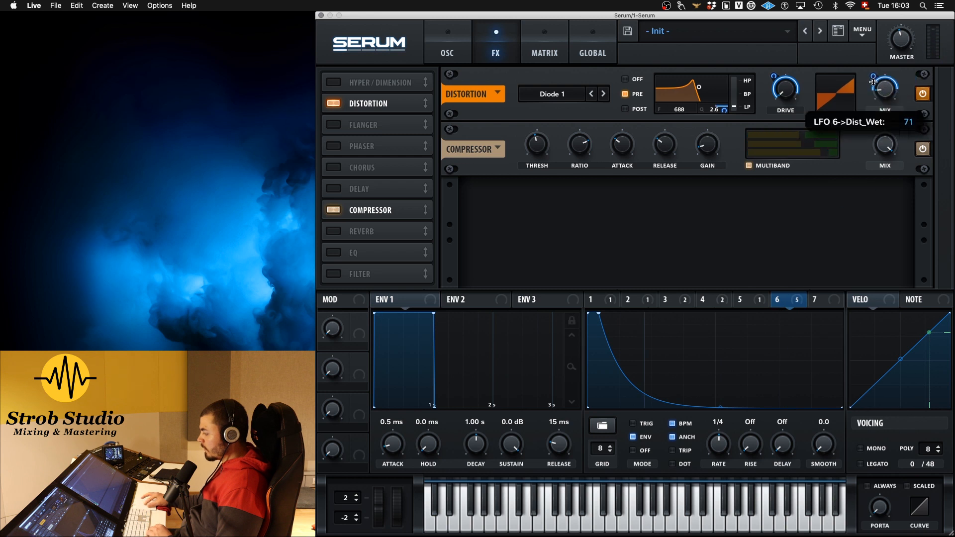
pyautogui.moveTo(872, 82)
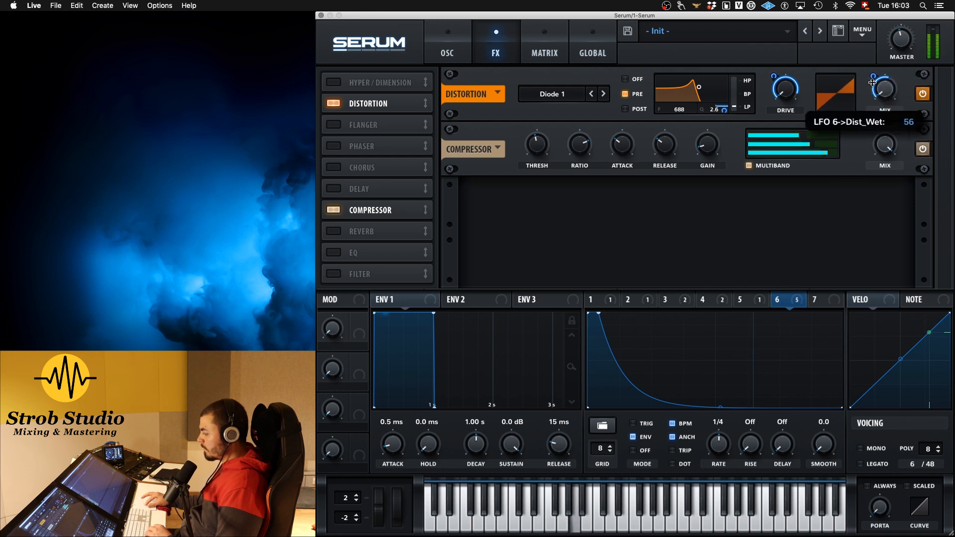
pyautogui.moveTo(872, 86); pyautogui.dragTo(880, 89)
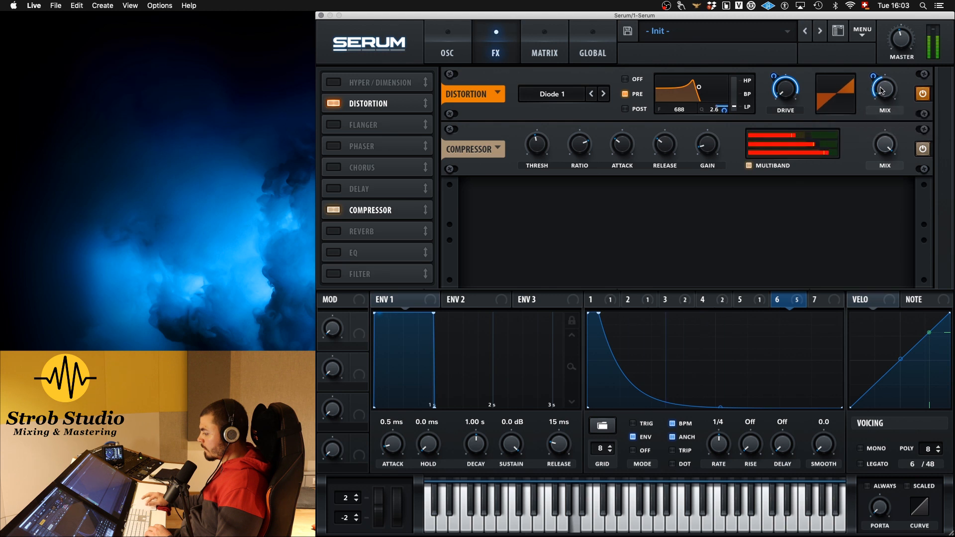
# Shift the distortion's pre filter to a band-pass shape at about 587 Hz with Q 4.2 and audition it
pyautogui.moveTo(693, 90); pyautogui.dragTo(743, 49)
pyautogui.moveTo(703, 86); pyautogui.dragTo(698, 84)
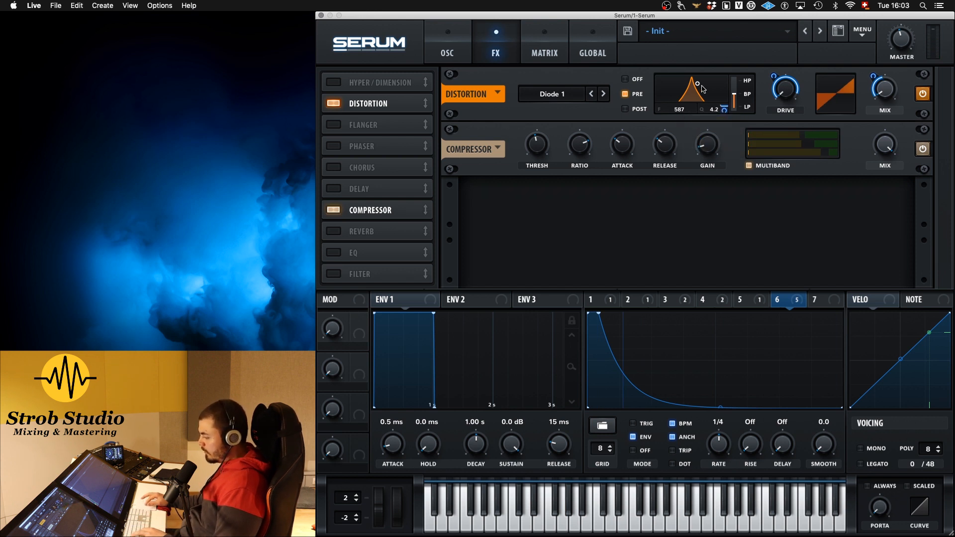
pyautogui.press('space')
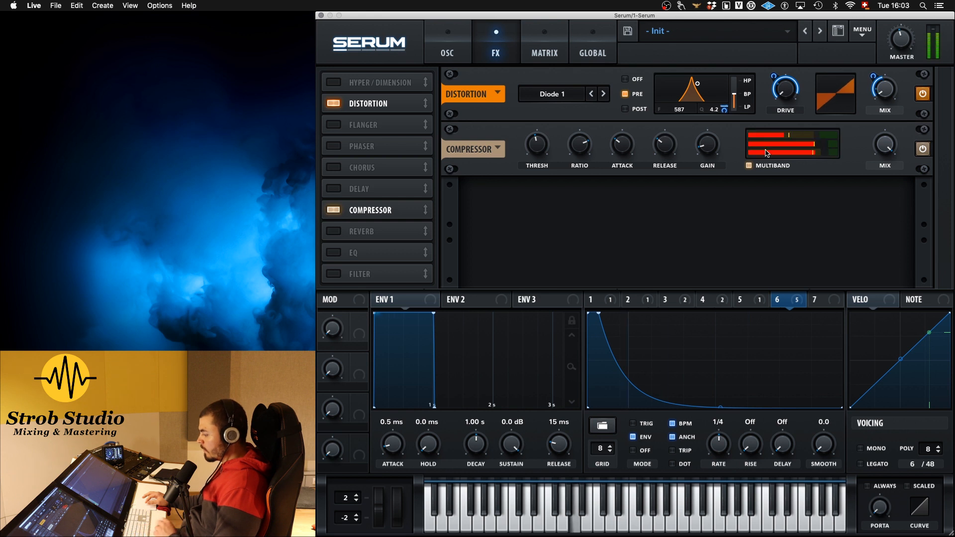
# Enable the noise oscillator with direct output and load the FP_Inharms sample Inharmx 2
pyautogui.click(447, 52)
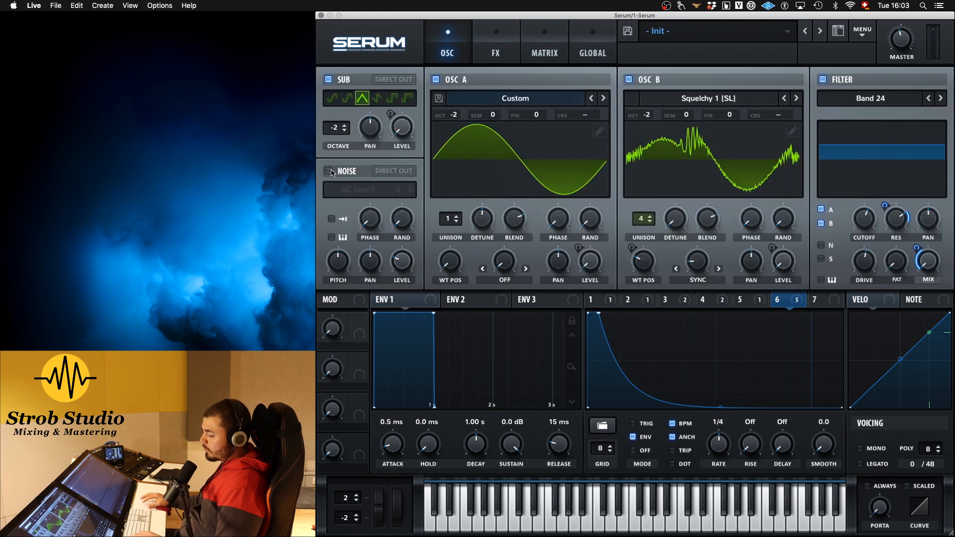
pyautogui.click(390, 171)
pyautogui.click(368, 193)
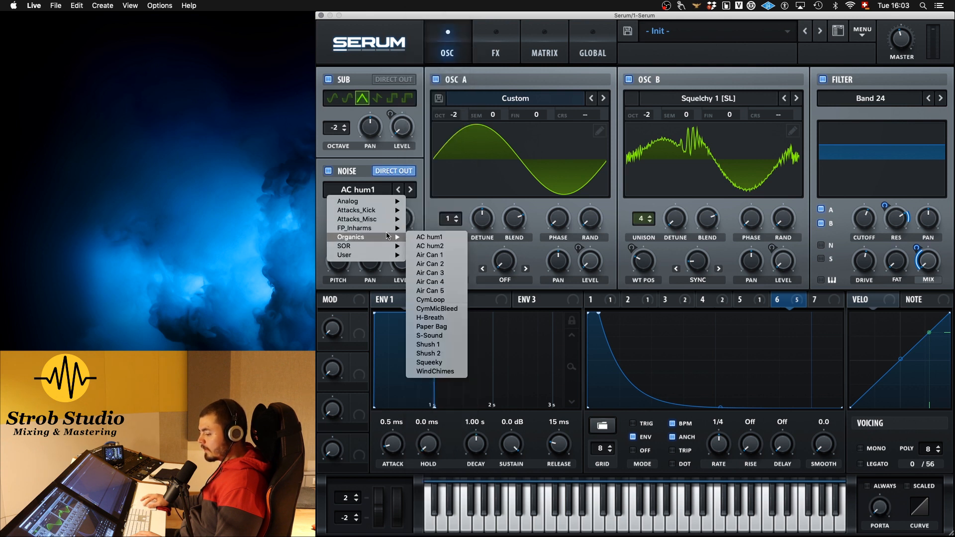
pyautogui.moveTo(393, 228)
pyautogui.click(431, 245)
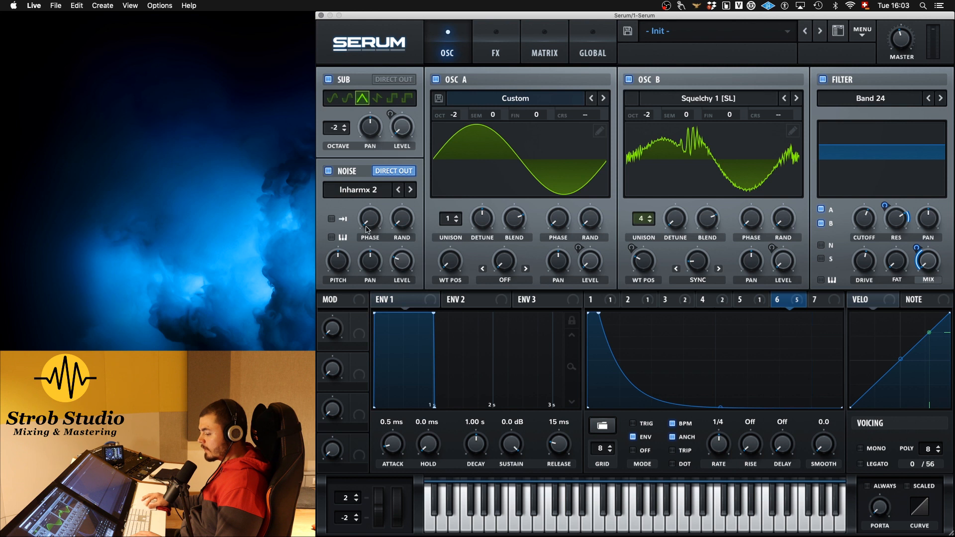
# Modulate the noise level with LFO 6 at full amount and try different noise pitches up to 54%
pyautogui.moveTo(782, 299); pyautogui.dragTo(400, 263)
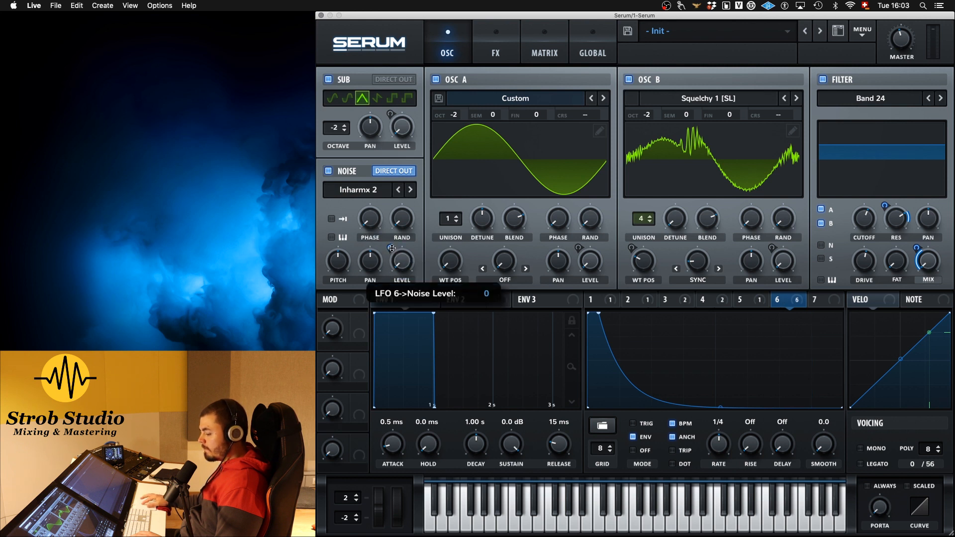
pyautogui.moveTo(337, 259); pyautogui.dragTo(338, 270)
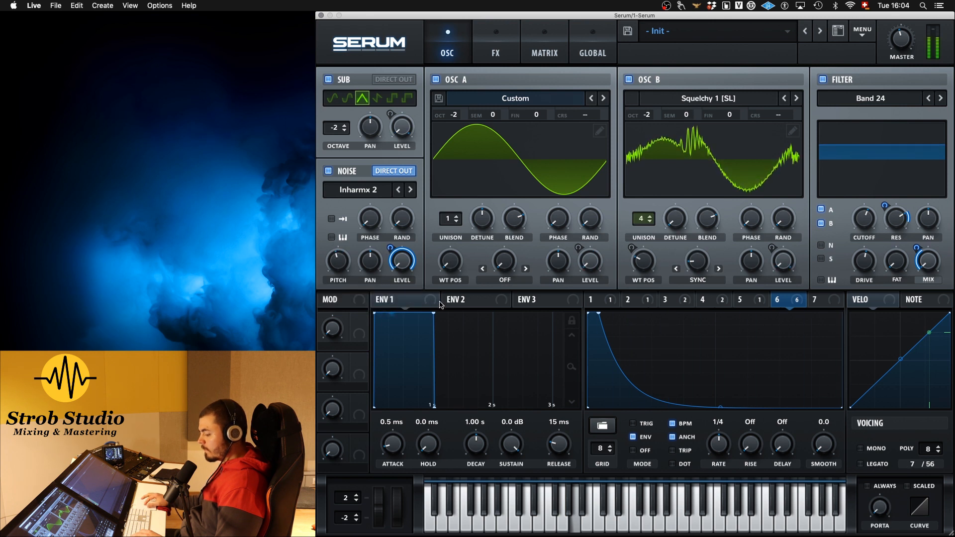
pyautogui.doubleClick(343, 264)
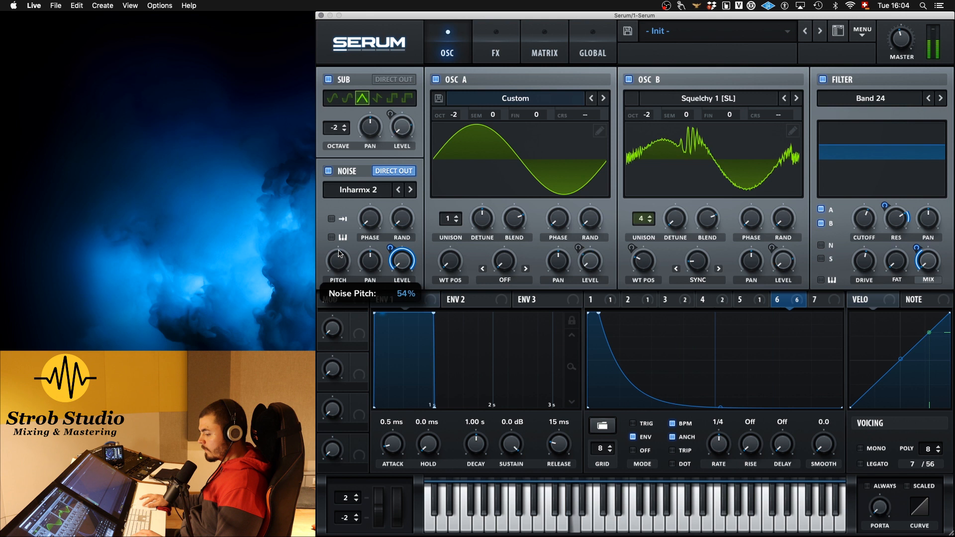
# Route the noise through the filter instead of direct output and switch its sample to Inharmx 3
pyautogui.click(394, 171)
pyautogui.click(409, 190)
# Try lowering the noise pitch to 44% and reduce LFO 6's modulation of the noise level
pyautogui.doubleClick(344, 261)
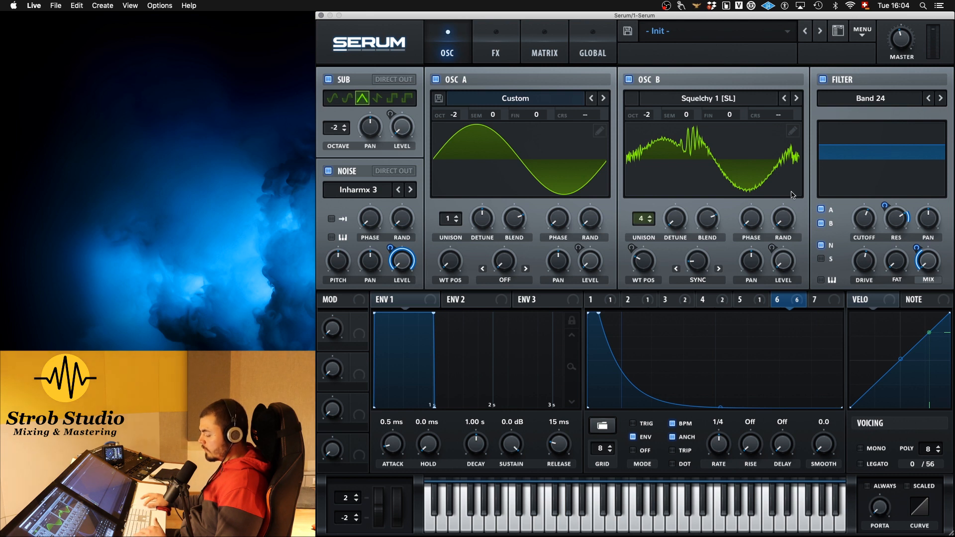
pyautogui.moveTo(340, 263); pyautogui.dragTo(342, 271)
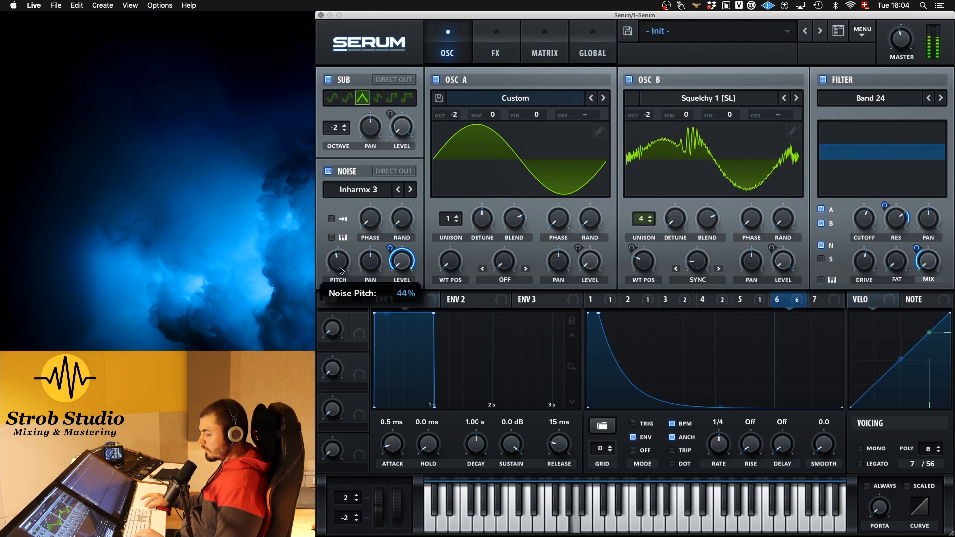
pyautogui.moveTo(394, 245); pyautogui.dragTo(398, 253)
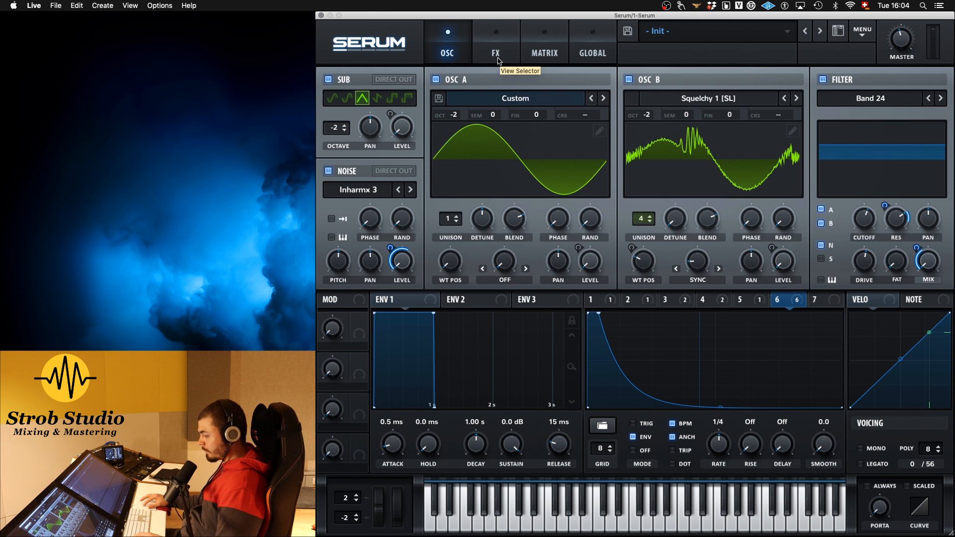
# Raise the multiband compressor's gain, rebalance the master volume against it and return to the oscillator view
pyautogui.click(496, 54)
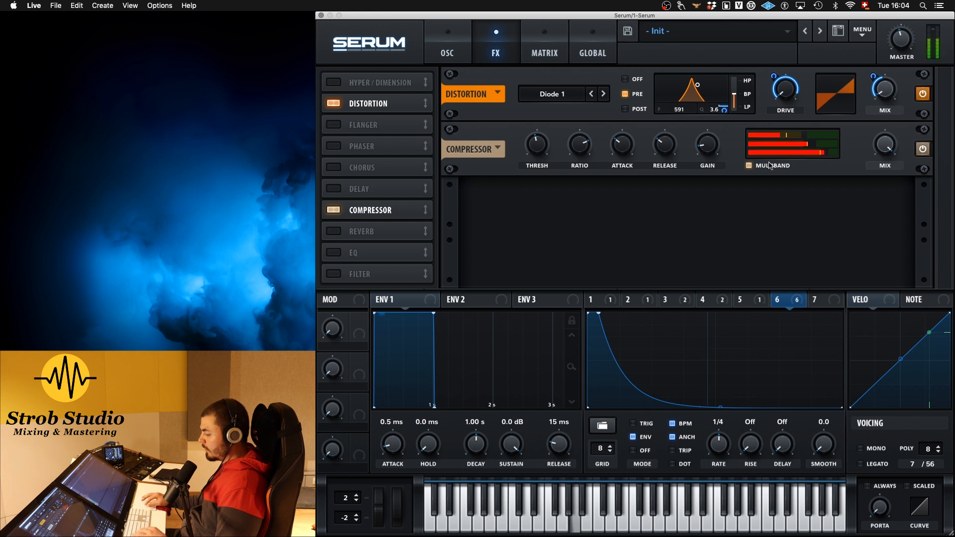
pyautogui.moveTo(706, 143)
pyautogui.mouseDown()
pyautogui.moveTo(703, 129)
pyautogui.moveTo(702, 136)
pyautogui.mouseUp()
pyautogui.moveTo(899, 38); pyautogui.dragTo(898, 46)
pyautogui.moveTo(706, 143); pyautogui.dragTo(714, 135)
pyautogui.moveTo(900, 38); pyautogui.dragTo(899, 38)
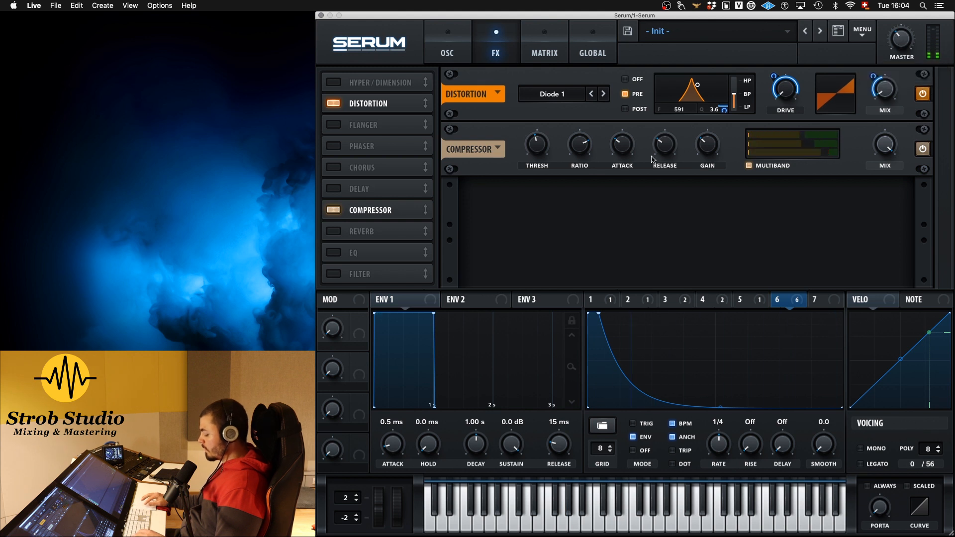
pyautogui.click(448, 49)
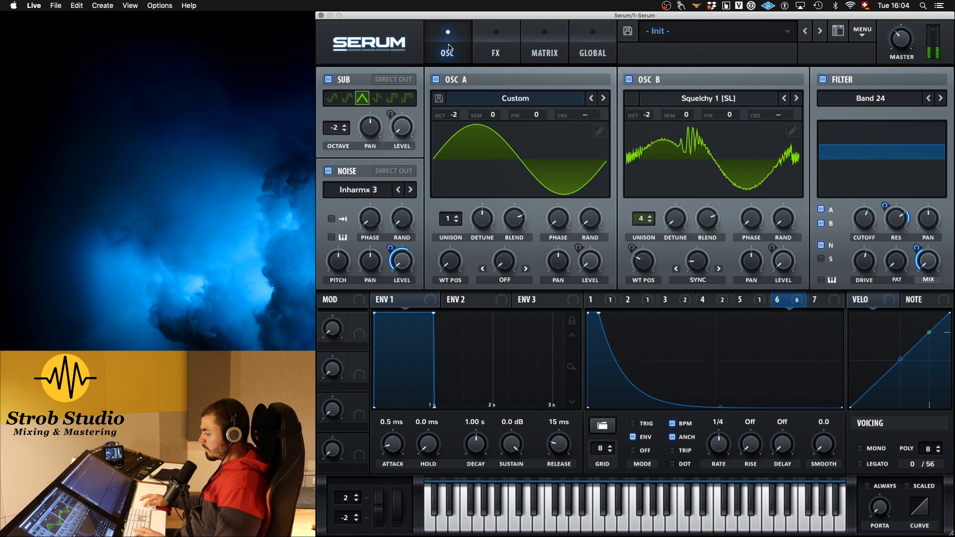
# Try different filter cutoff settings, reset the cutoff to its default and raise the filter drive
pyautogui.click(870, 222)
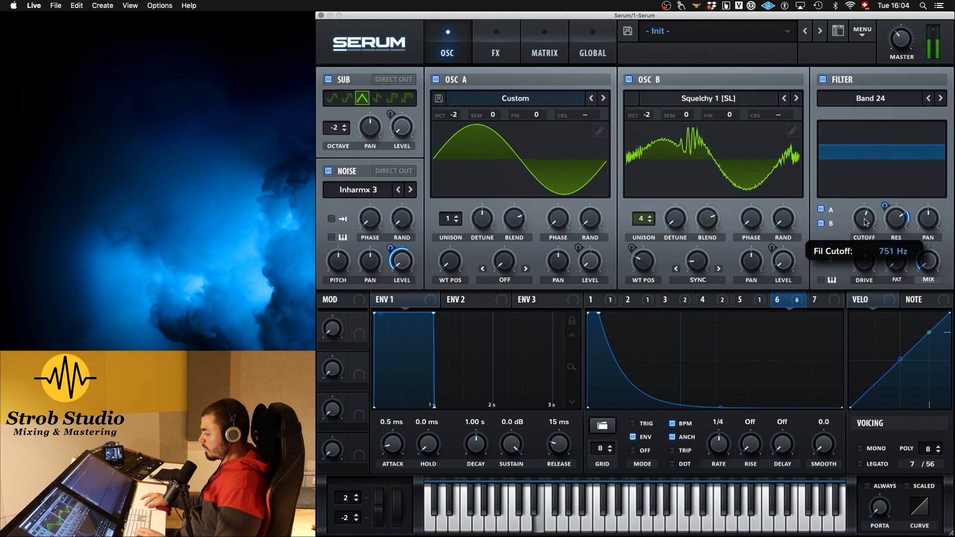
pyautogui.moveTo(918, 262); pyautogui.dragTo(907, 228)
pyautogui.doubleClick(866, 221)
pyautogui.moveTo(914, 244); pyautogui.dragTo(865, 241)
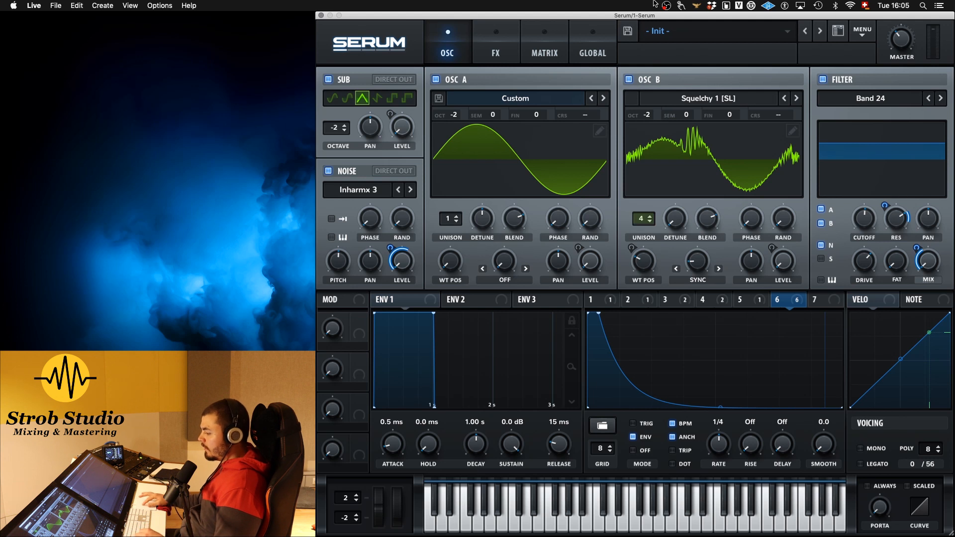
# Fine-tune the multiband compressor's makeup gain in the effects rack while auditioning the kick
pyautogui.click(496, 55)
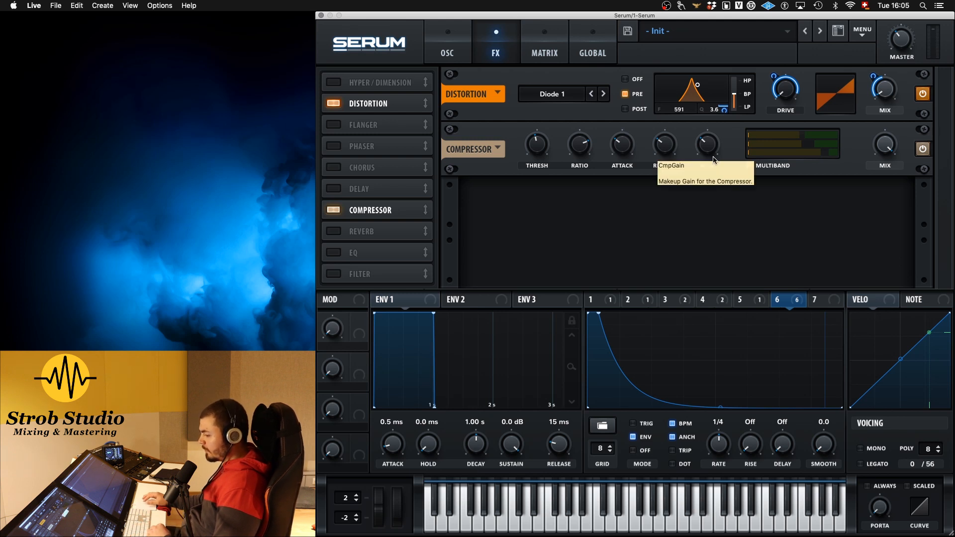
pyautogui.moveTo(714, 159); pyautogui.dragTo(705, 153)
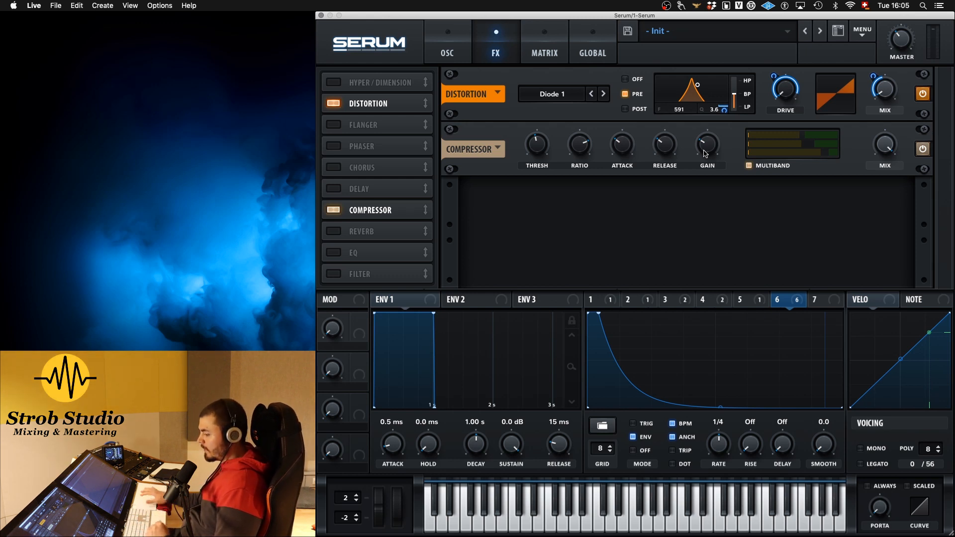
pyautogui.moveTo(703, 150); pyautogui.dragTo(703, 148)
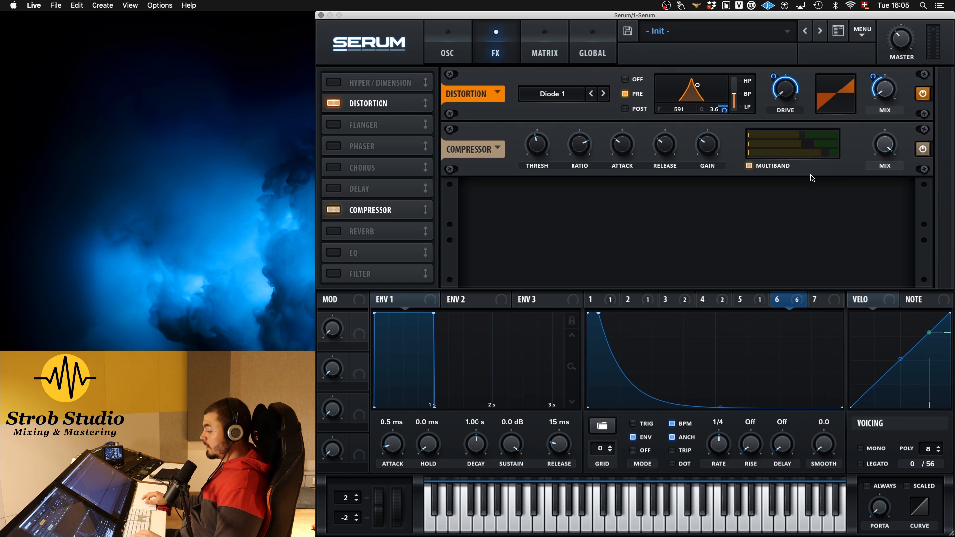
pyautogui.press('space')
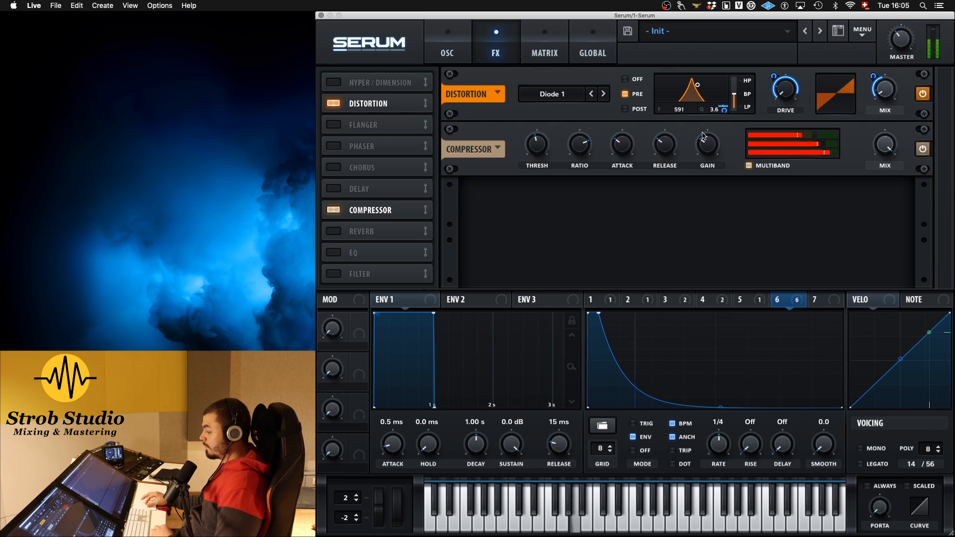
pyautogui.moveTo(705, 139); pyautogui.dragTo(706, 143)
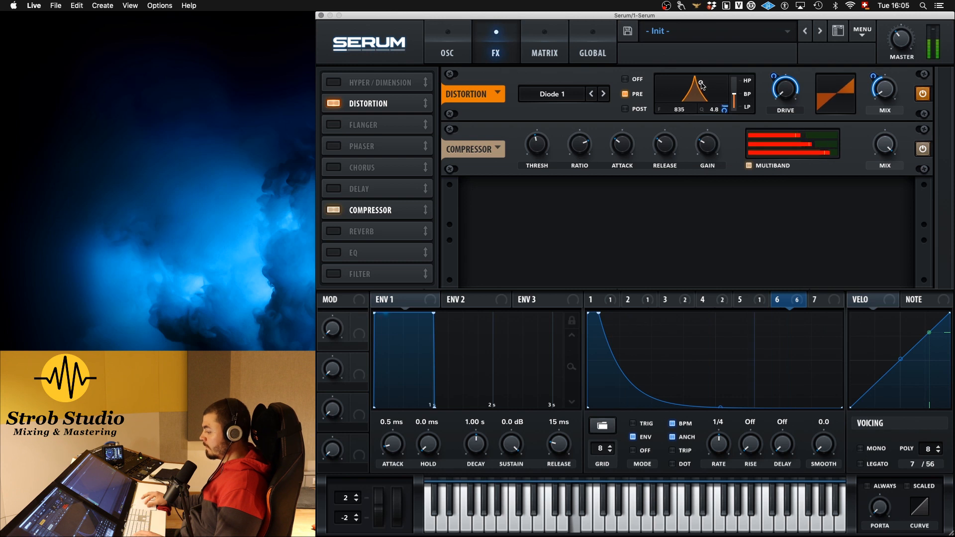